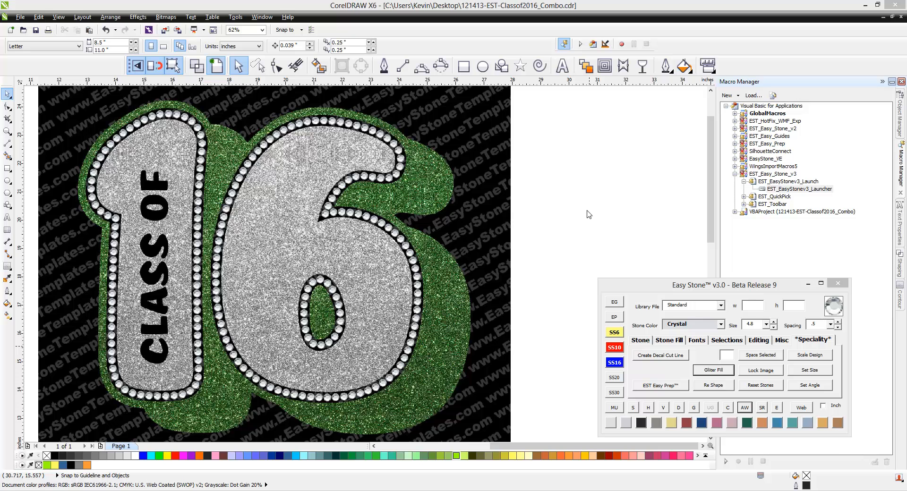
Ungroup the combined set of three gray "Class of 16" designs beside the preview image
click(588, 212)
scroll(237, 216, down, 2)
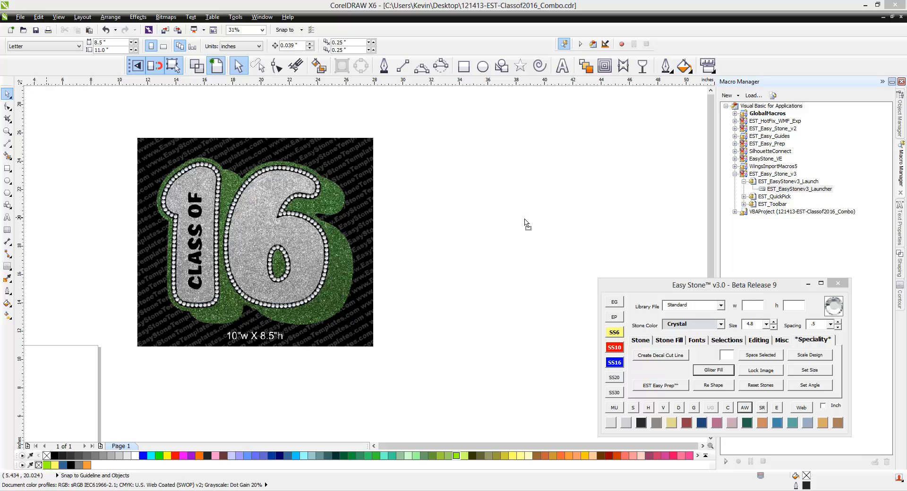
click(436, 293)
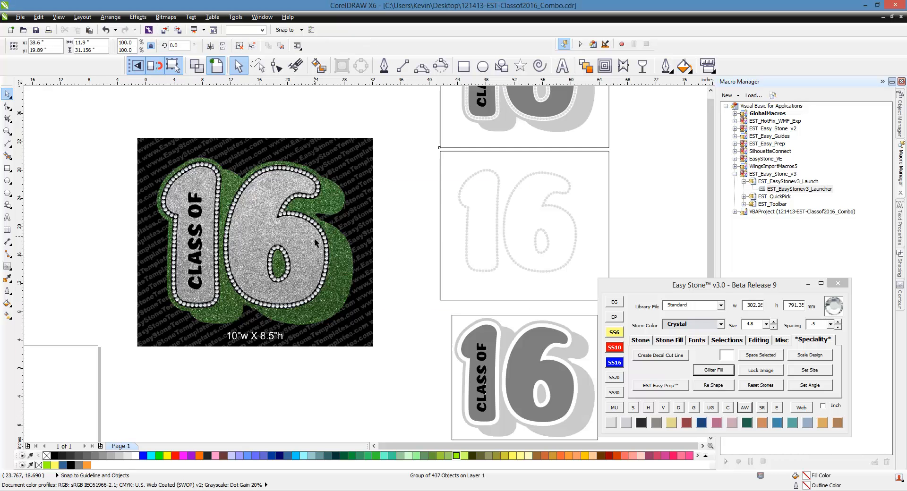
scroll(315, 238, down, 1)
right_click(427, 168)
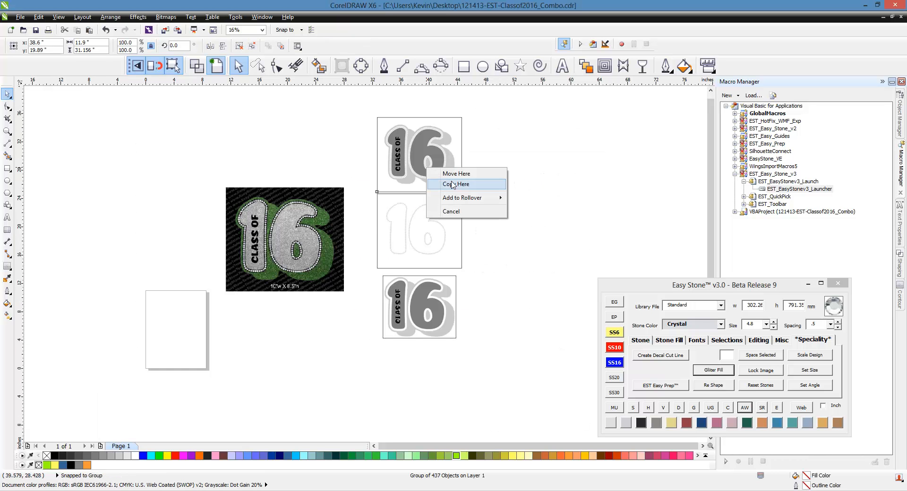
right_click(415, 149)
click(446, 199)
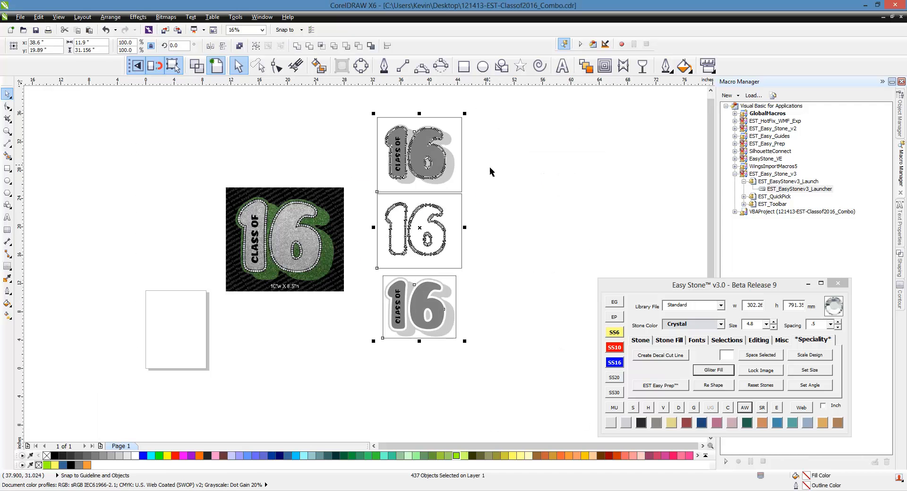
Delete the two lower designs and the rectangular frame around the uppermost "Class of 16" design
click(489, 167)
drag(491, 187, 354, 356)
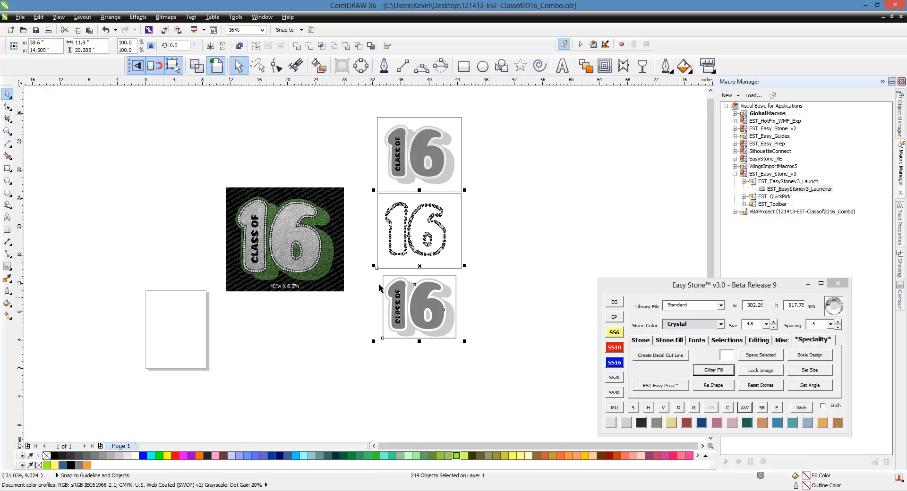
key(Delete)
scroll(400, 142, up, 1)
click(436, 94)
key(Delete)
scroll(324, 286, down, 1)
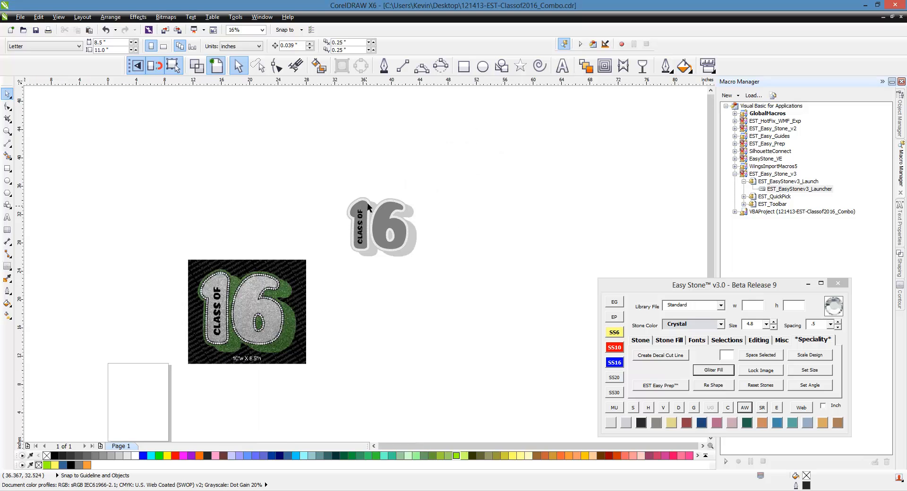
Place a copy of the light gray background shape in the empty space beside the remaining design
scroll(367, 203, up, 2)
scroll(195, 165, down, 1)
scroll(283, 179, up, 1)
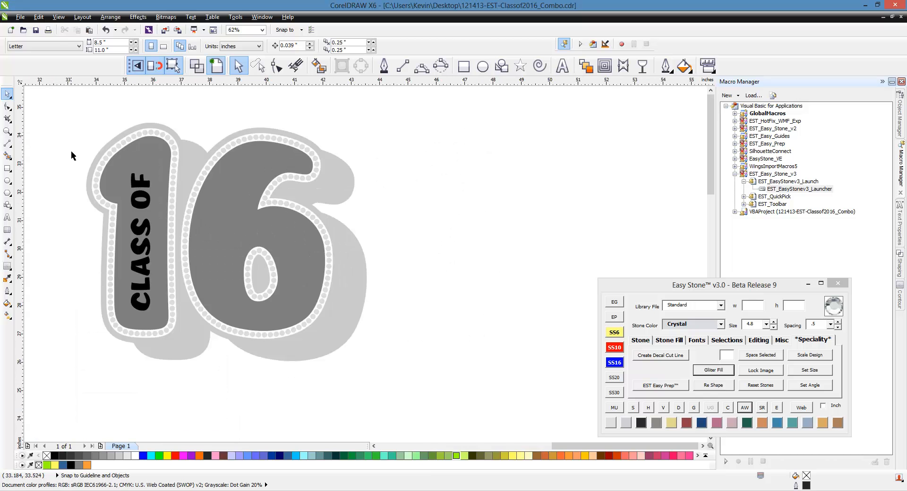
scroll(72, 151, down, 1)
click(174, 211)
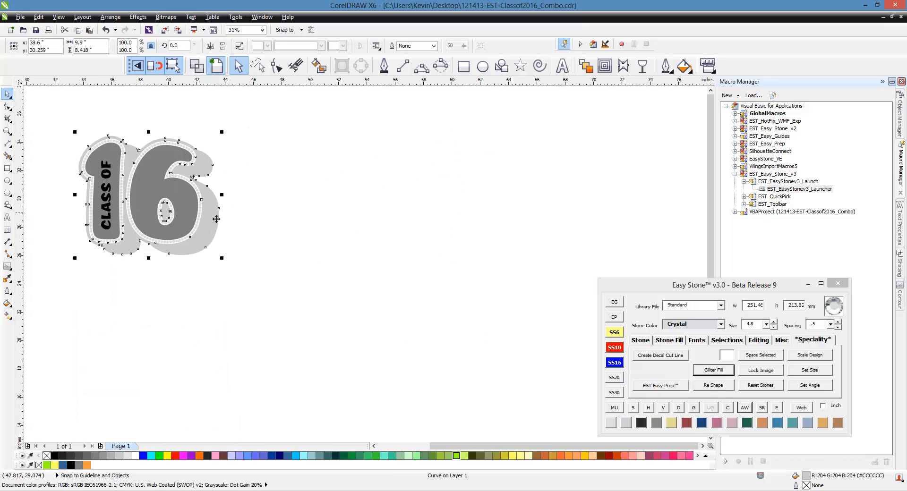
drag(174, 211, 491, 263)
right_click(490, 263)
click(448, 217)
scroll(447, 218, up, 1)
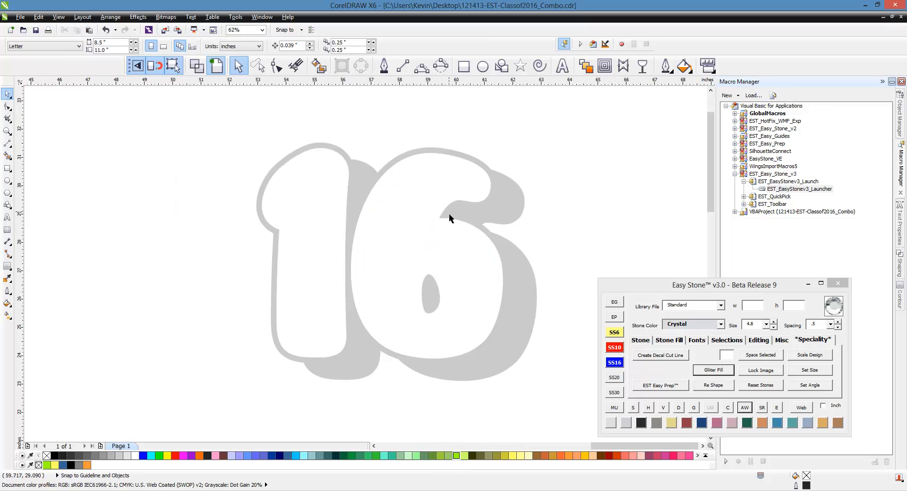
Break the copied background curve apart and check its separate outlines in wireframe view, returning to the normal view
click(522, 289)
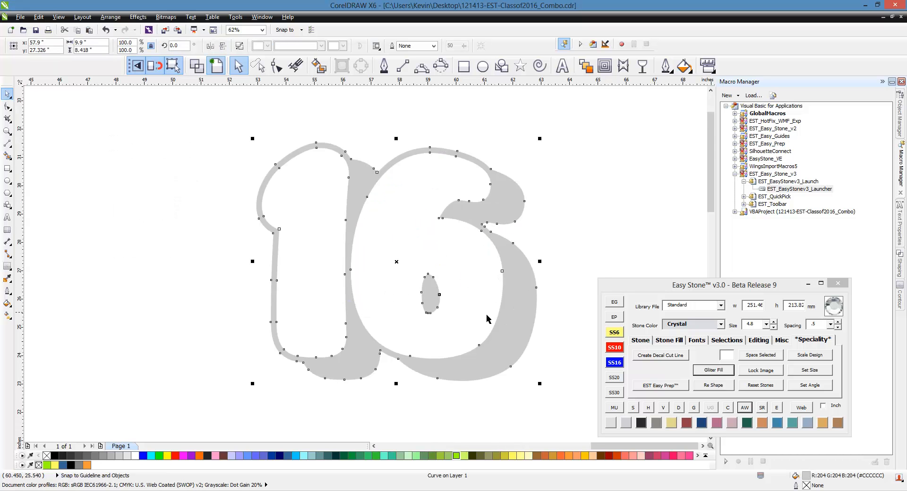
right_click(508, 312)
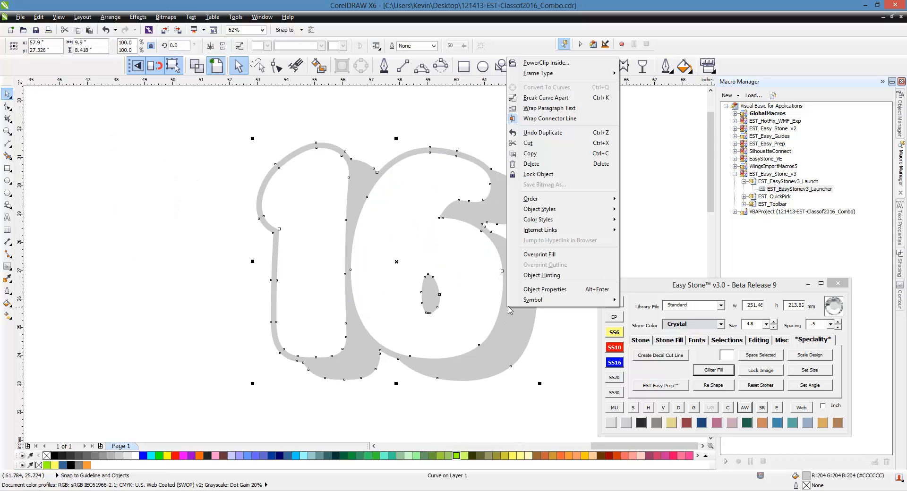
click(562, 98)
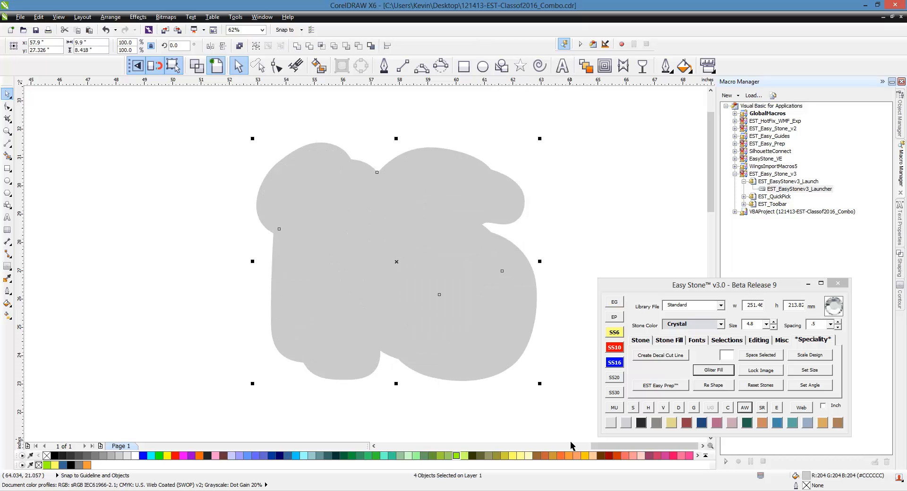
click(201, 71)
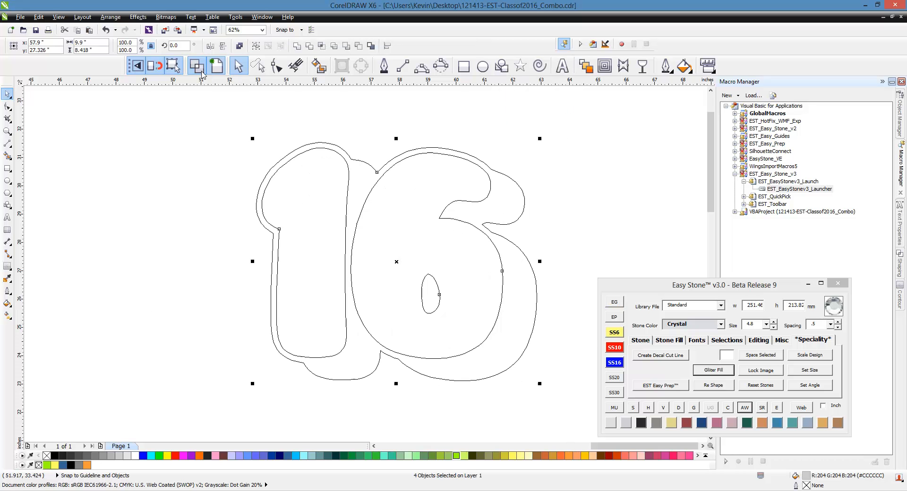
click(192, 152)
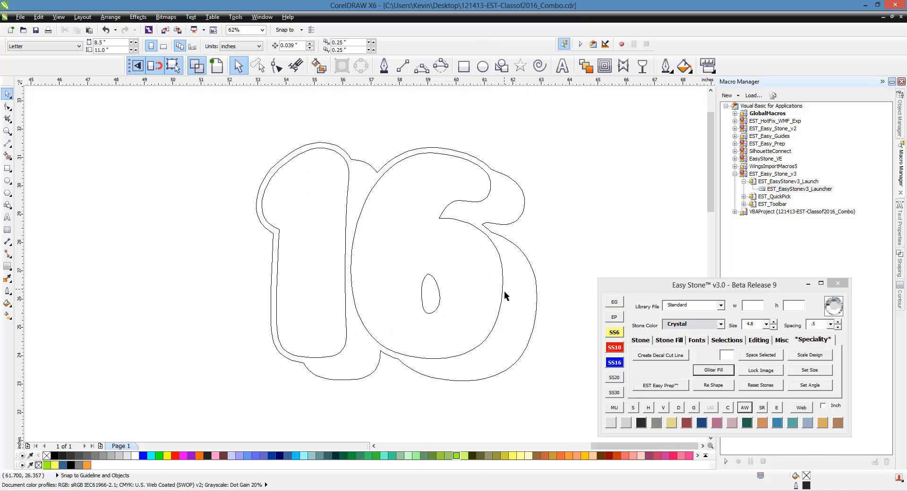
drag(188, 113, 577, 407)
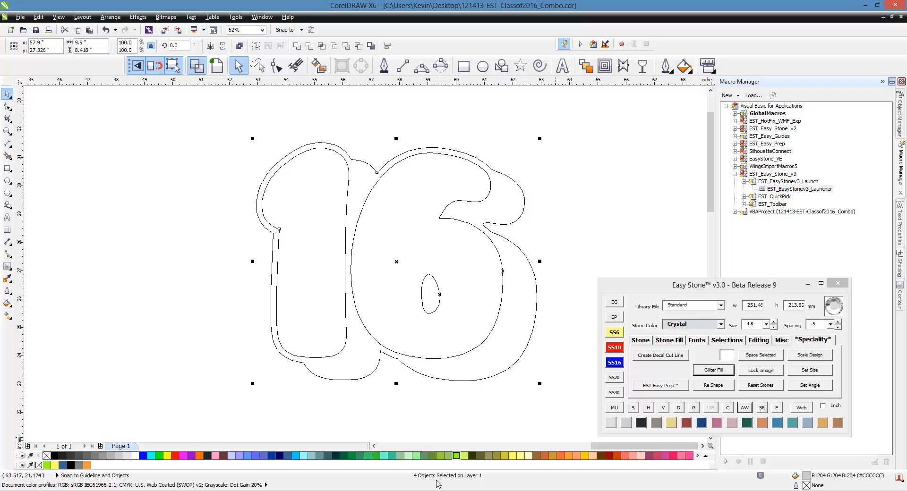
click(215, 66)
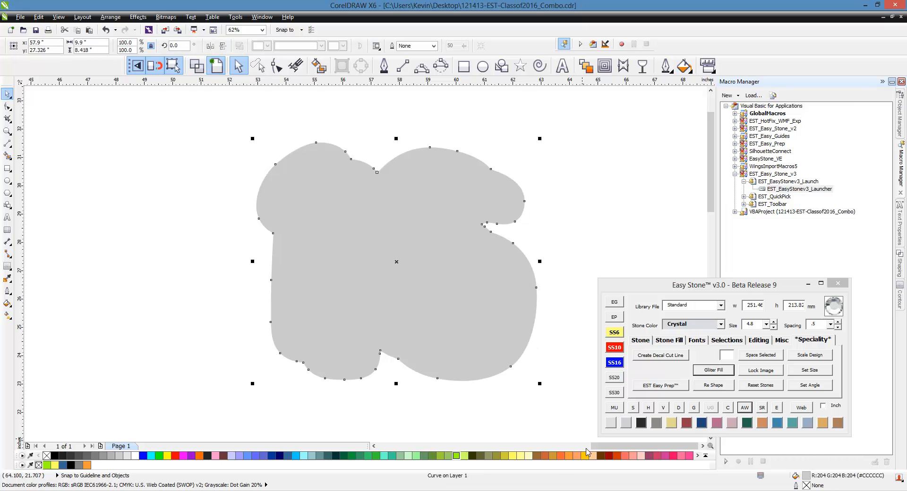
Fill the outer outline of the copy with orange (#FF6633) and send it to the back
click(562, 455)
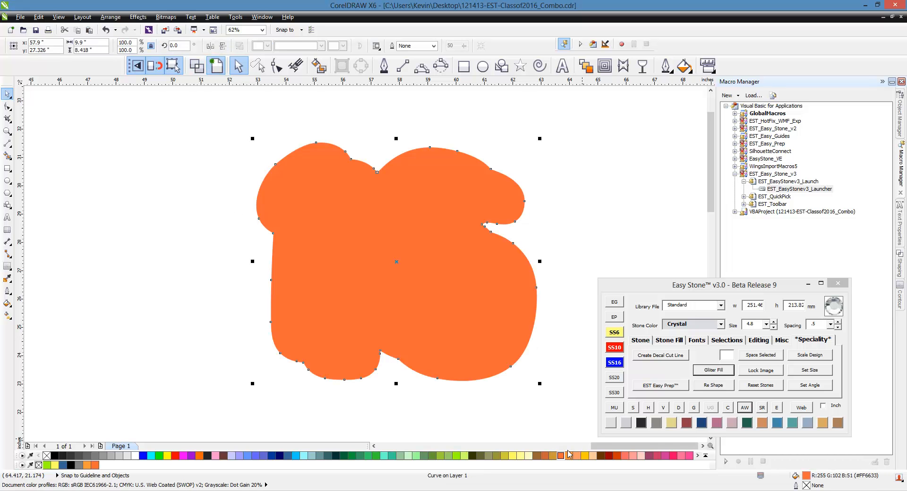
key(shift+Page_Down)
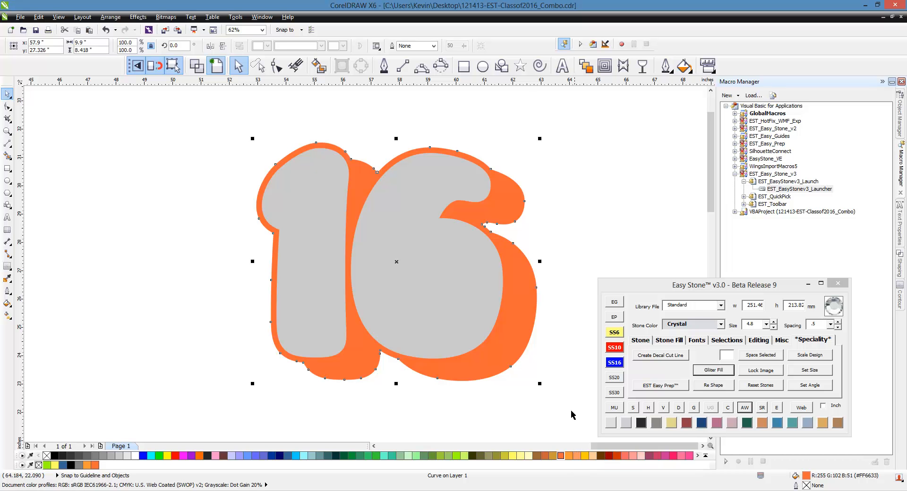
Show the Object Manager and reposition the Easy Stone window so the end of the object list is uncovered
click(903, 118)
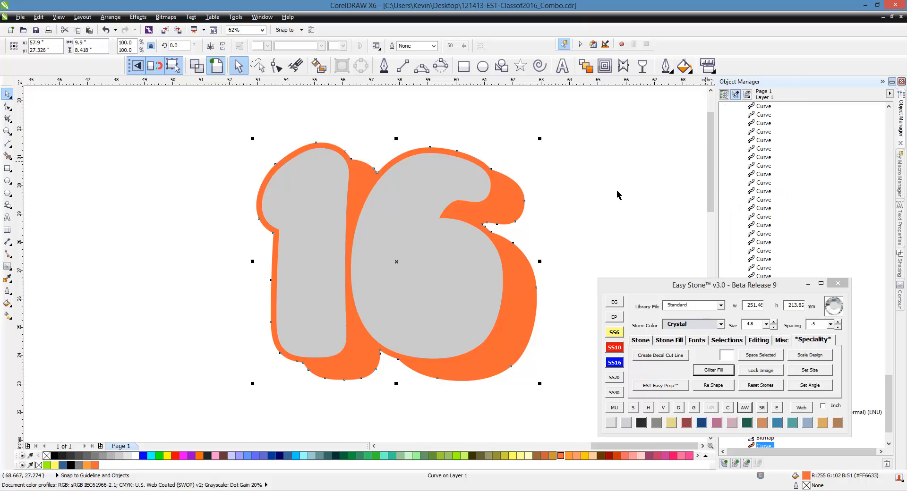
drag(696, 289, 678, 171)
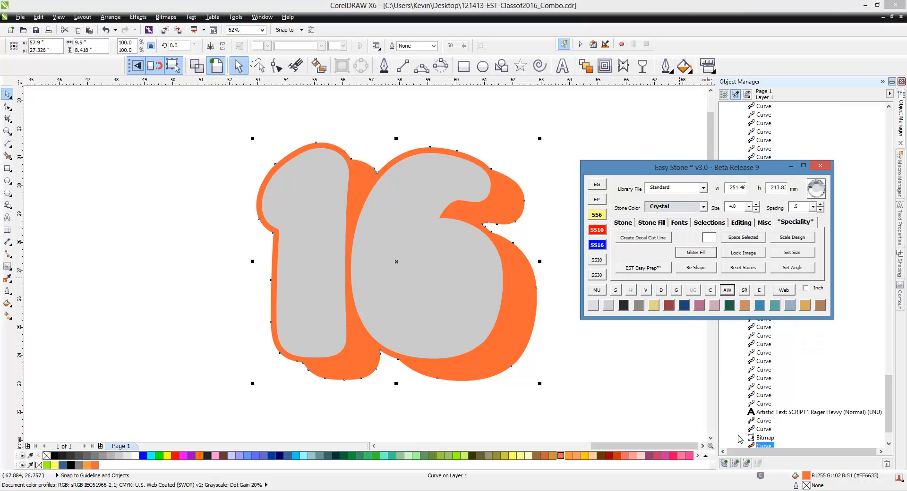
click(650, 385)
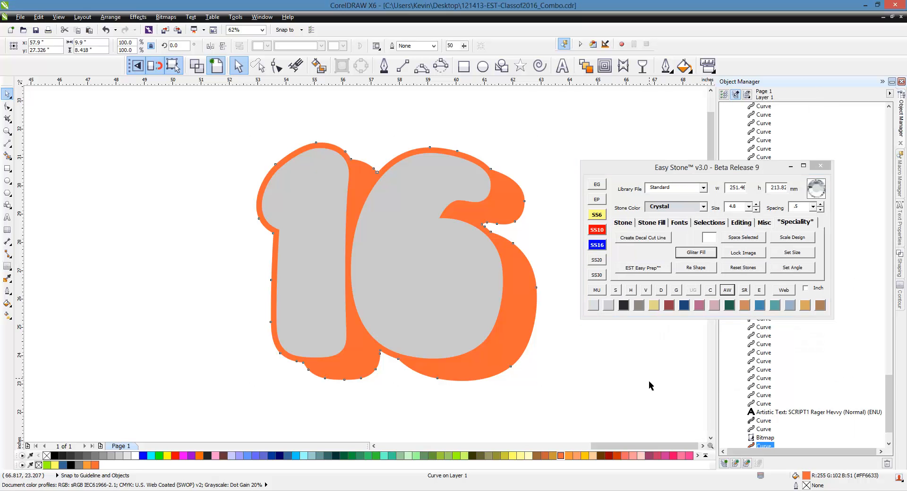
Bring the orange outer shape to the front of the layer
click(525, 322)
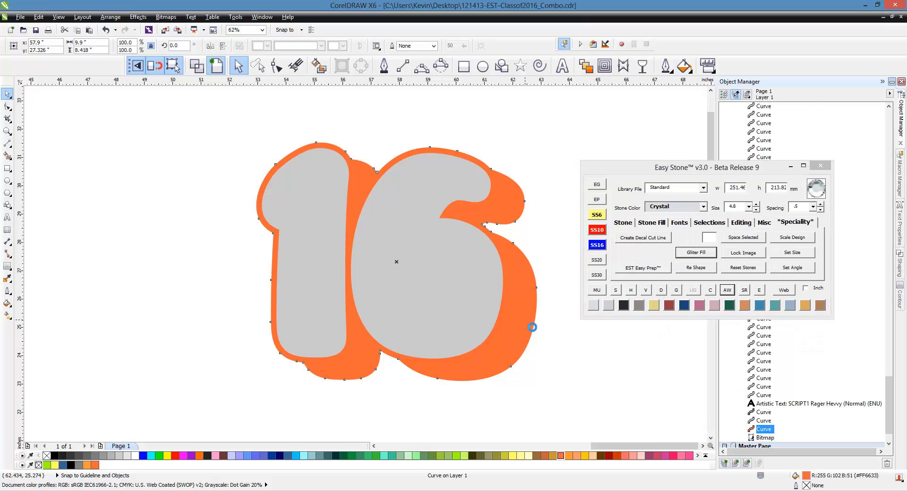
click(537, 311)
click(538, 310)
key(shift+Page_Up)
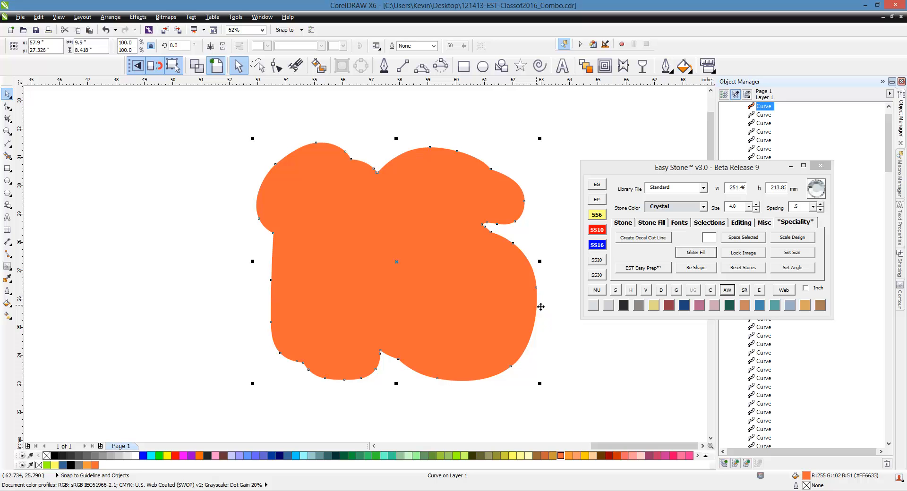
Move the orange outer shape down the stacking order one level at a time, then send it to the back
scroll(890, 144, up, 2)
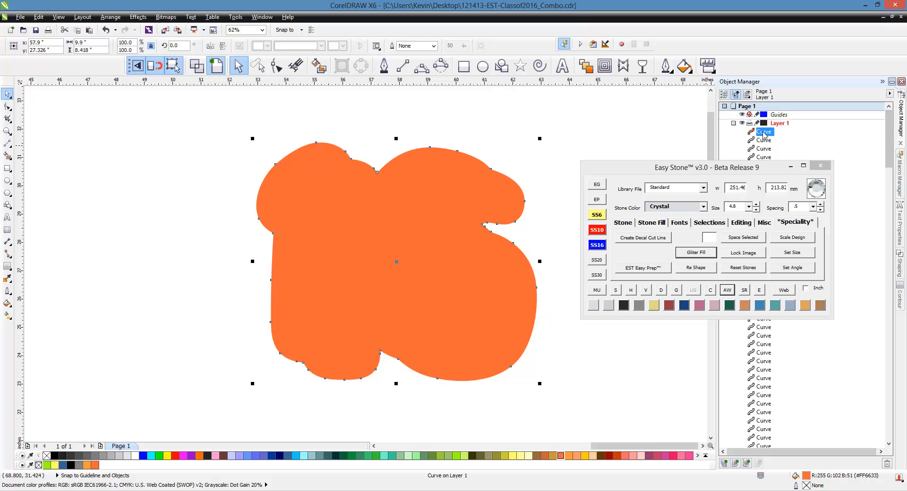
click(541, 198)
click(764, 131)
key(ctrl+Page_Down)
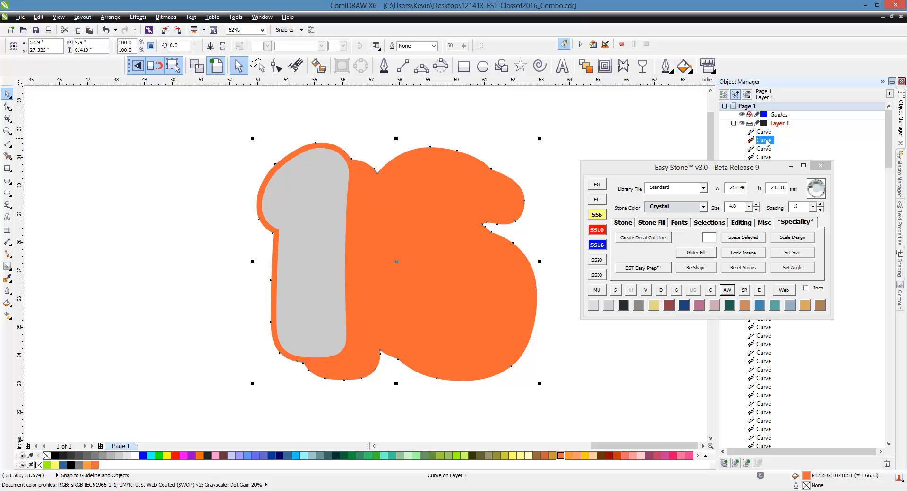
key(ctrl+Page_Down)
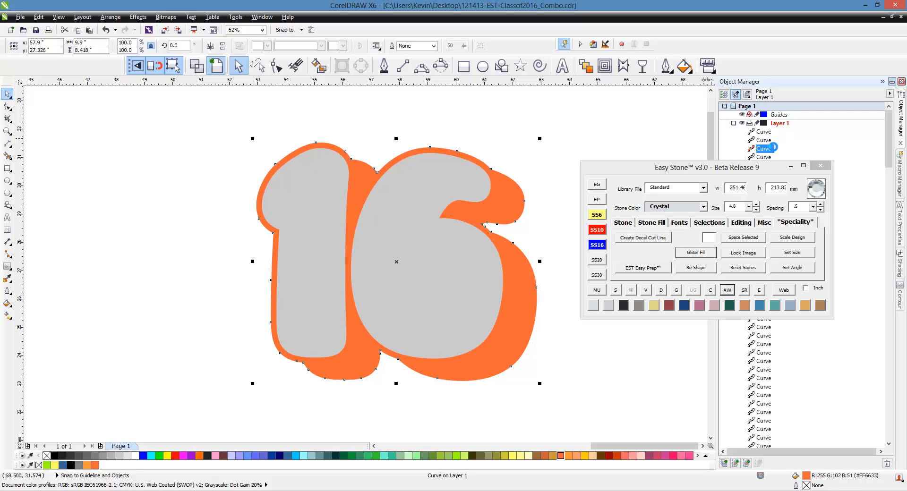
key(shift+Page_Down)
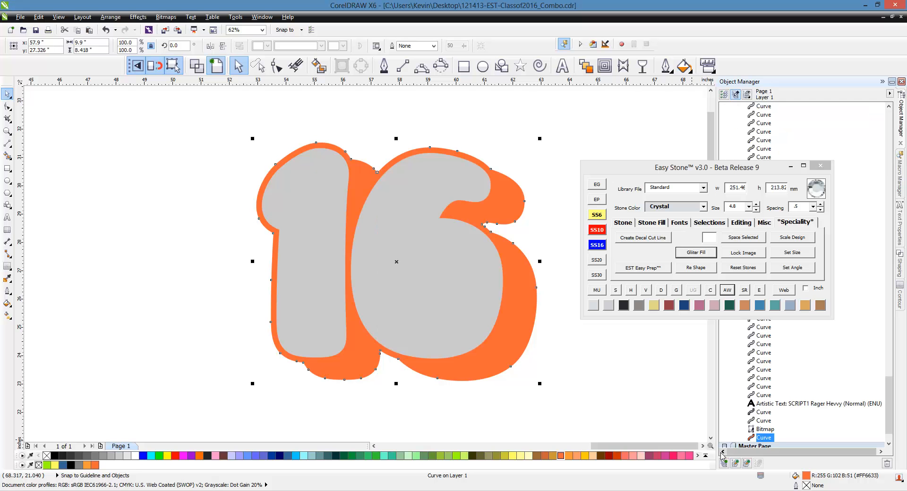
Fill the small oval inside the copied 6 with the same orange as the outer shape
click(642, 399)
drag(556, 211, 403, 351)
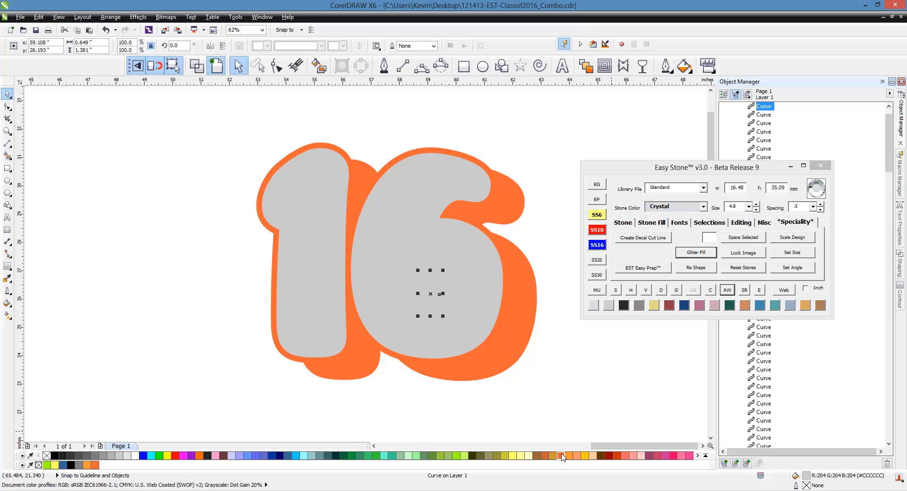
scroll(179, 238, down, 2)
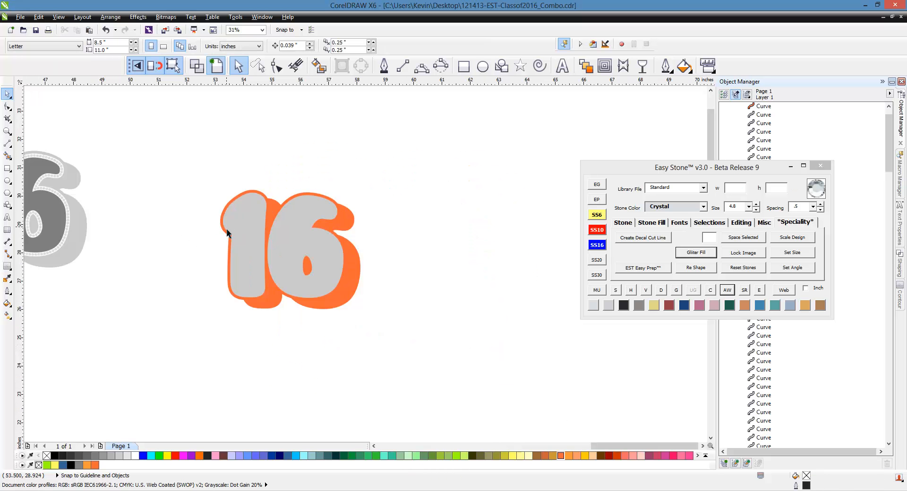
scroll(230, 243, up, 2)
click(391, 269)
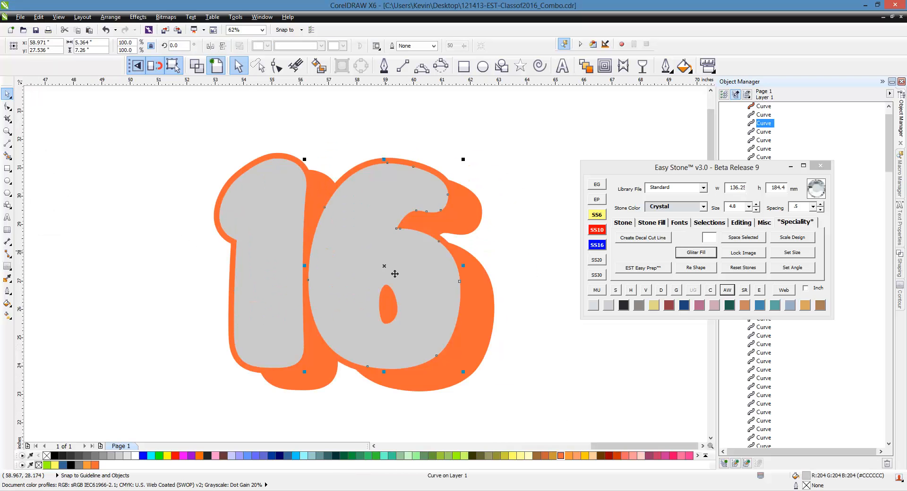
click(390, 307)
key(Delete)
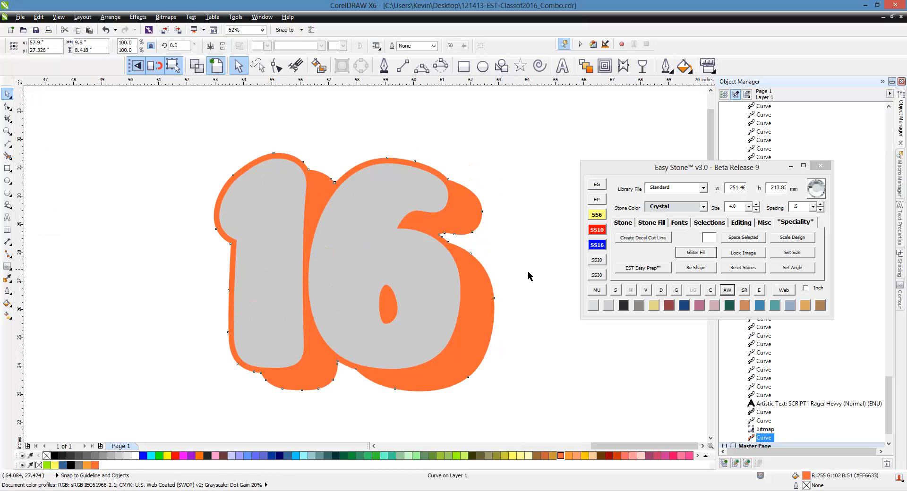
Delete the entire orange and gray copy of the background shape
scroll(503, 254, down, 2)
drag(540, 173, 328, 369)
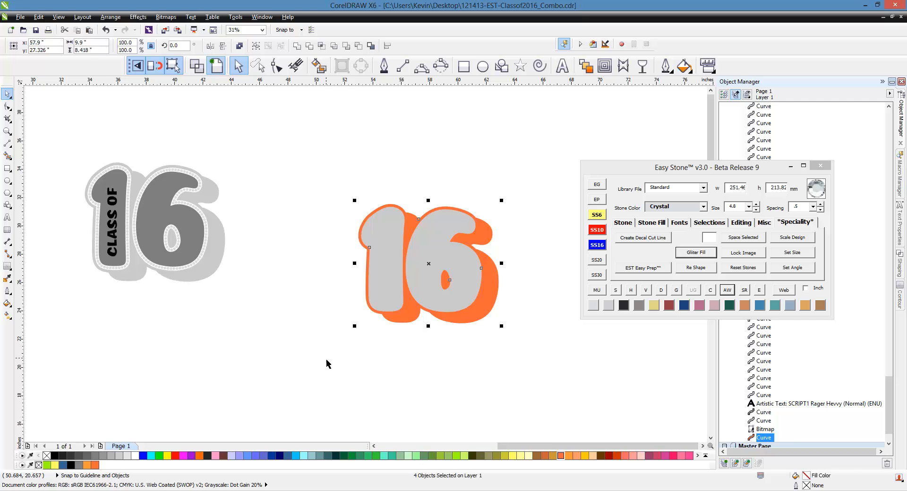
key(Delete)
Break apart the light gray background curve of the original "Class of 16" design
scroll(350, 288, down, 2)
scroll(236, 283, up, 2)
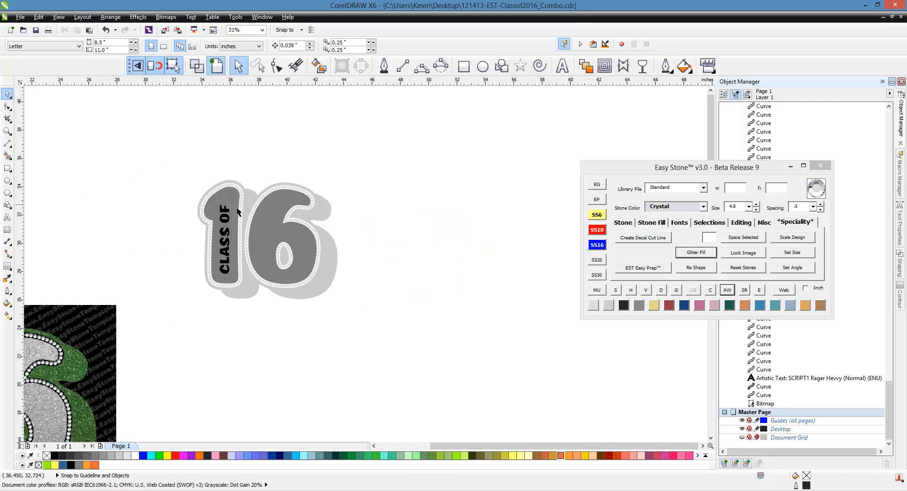
scroll(248, 245, up, 2)
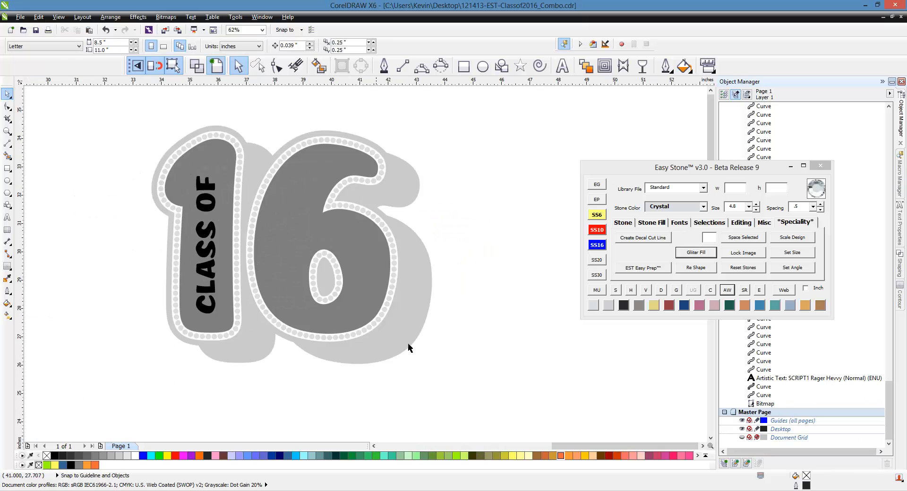
right_click(422, 311)
click(482, 105)
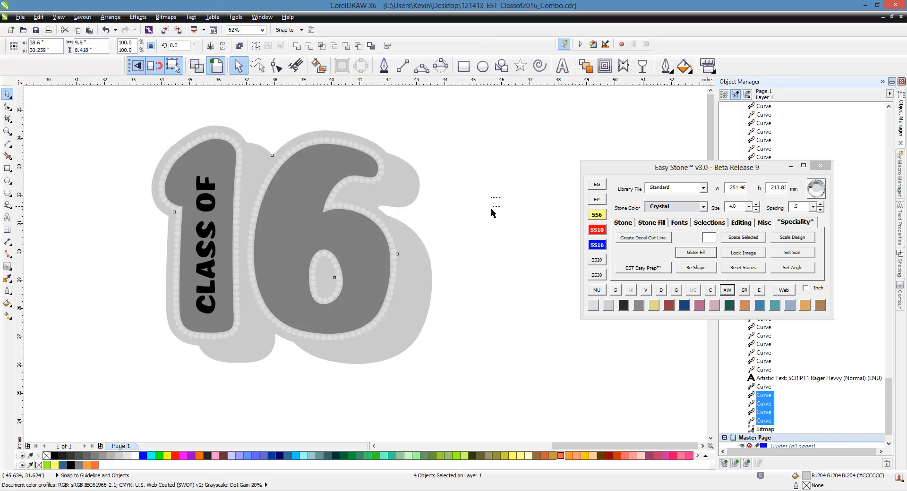
Delete the outer light gray background shape and the small inner oval curve inside the 6, using wireframe view to select the oval
click(437, 280)
key(Delete)
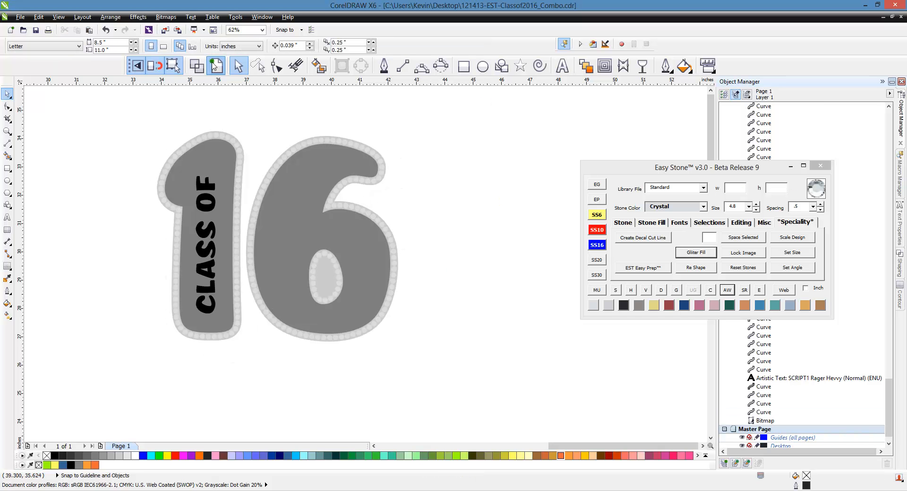
click(196, 66)
scroll(313, 272, up, 4)
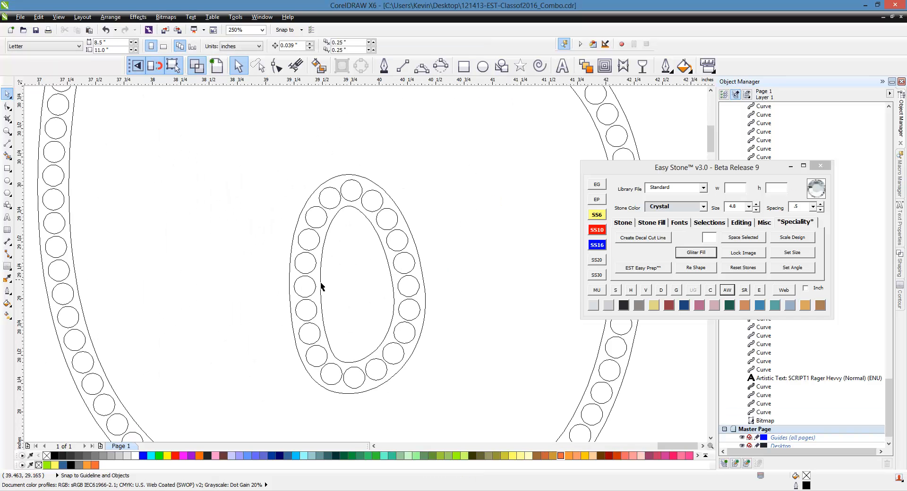
click(323, 284)
key(Delete)
scroll(341, 296, down, 4)
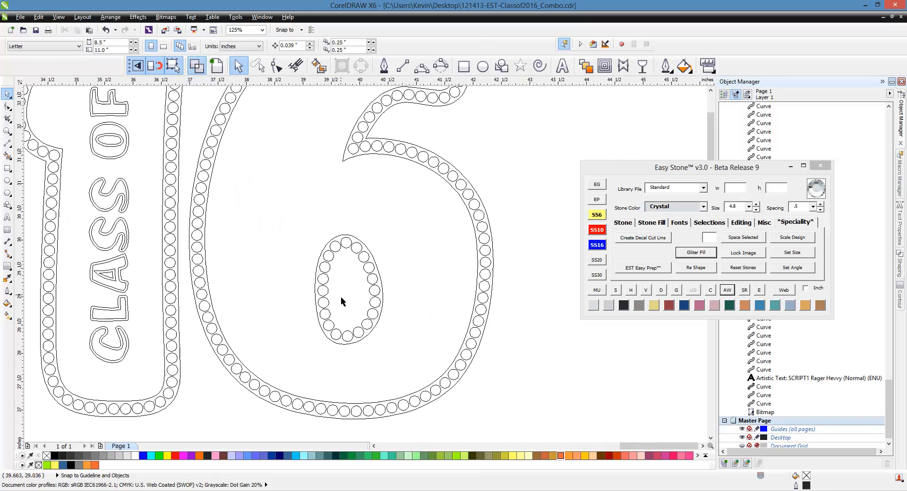
click(217, 67)
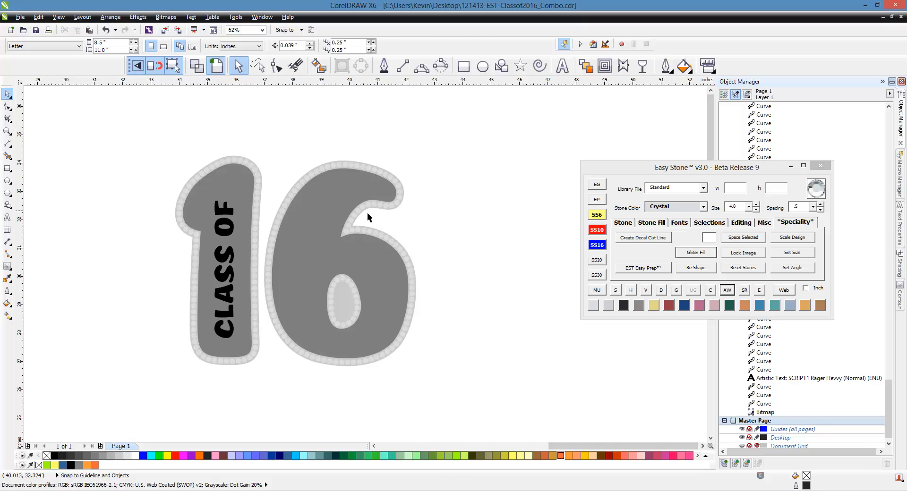
Combine the light gray background shapes behind the 1 and the 6 into a single object
scroll(326, 258, up, 2)
click(318, 264)
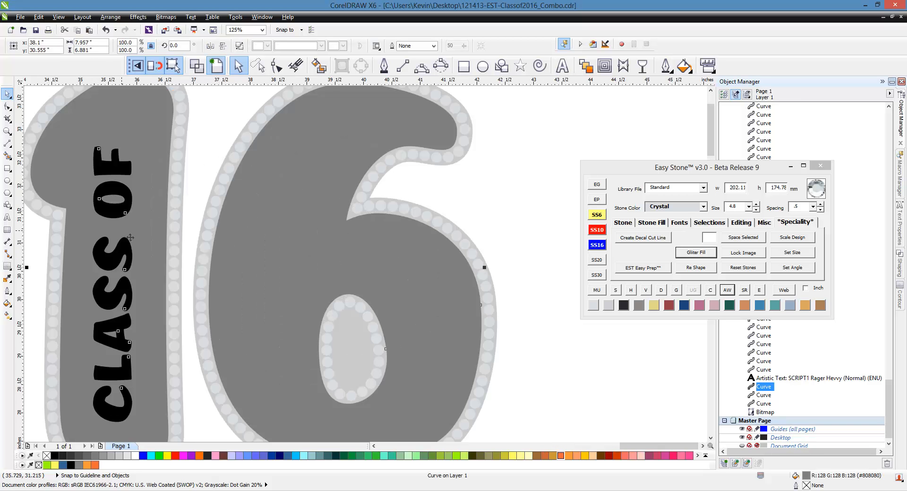
click(466, 218)
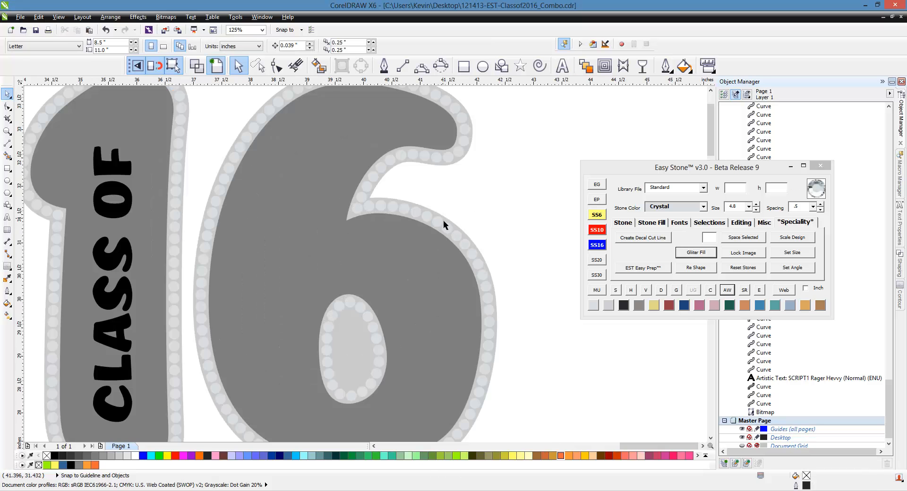
click(448, 225)
scroll(487, 209, down, 3)
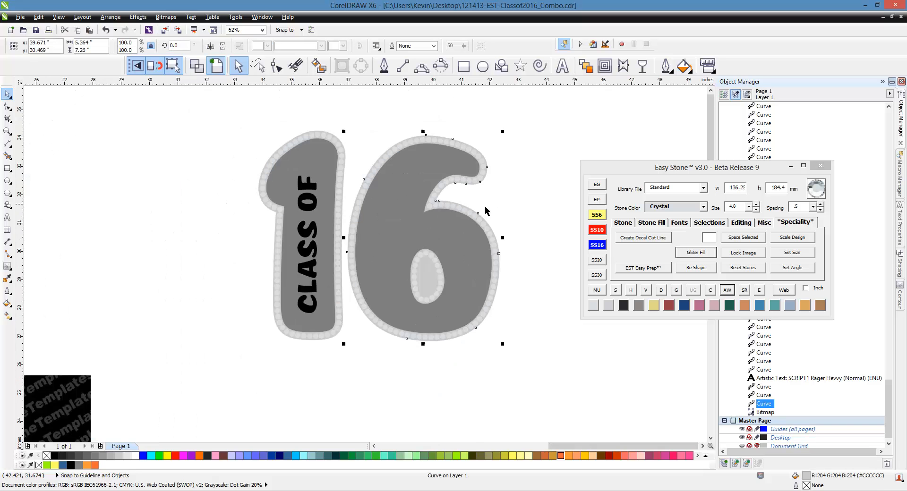
scroll(361, 148, up, 5)
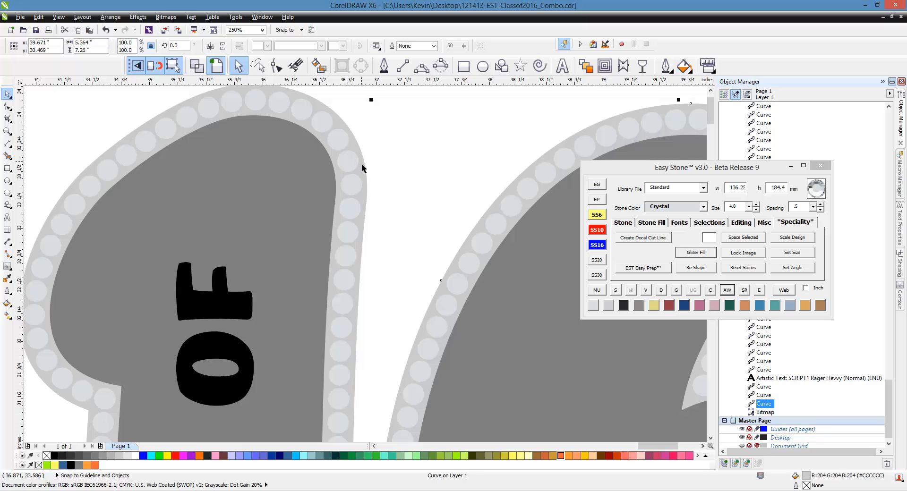
shift+click(362, 163)
scroll(285, 183, down, 2)
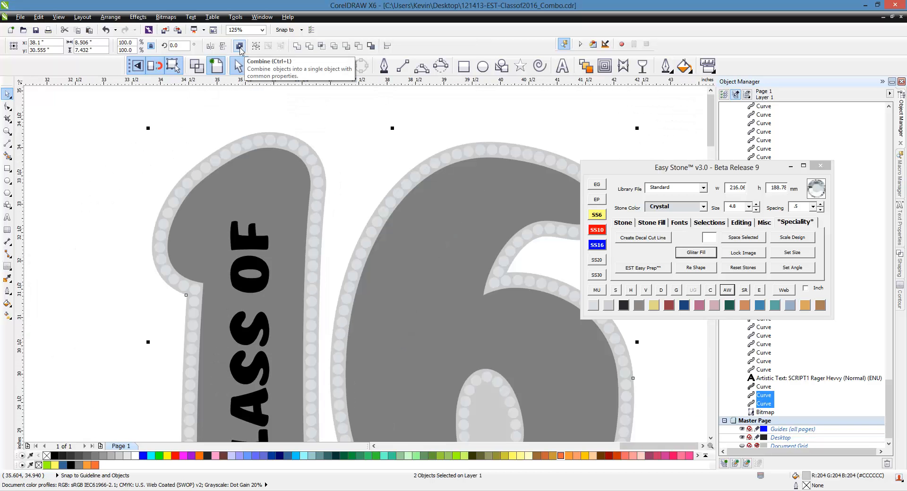
click(240, 49)
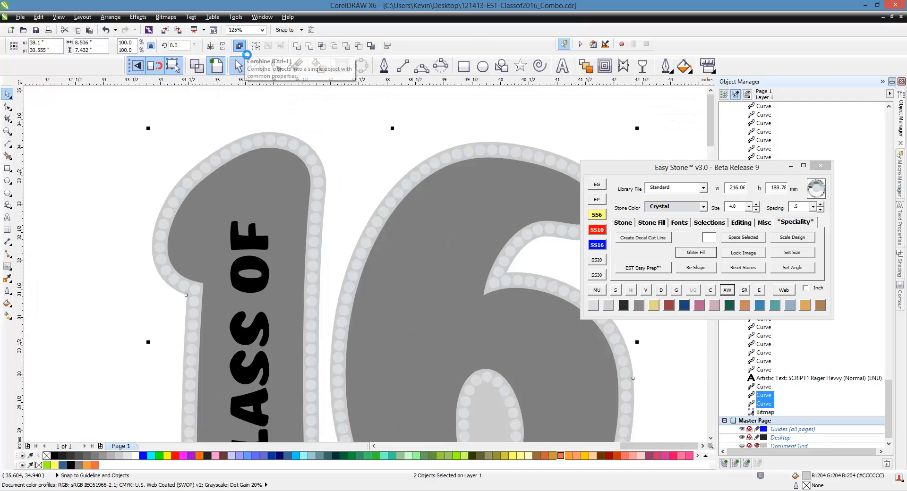
click(135, 162)
Move the combined light gray background away from the design to check it, and undo the move
scroll(203, 157, down, 2)
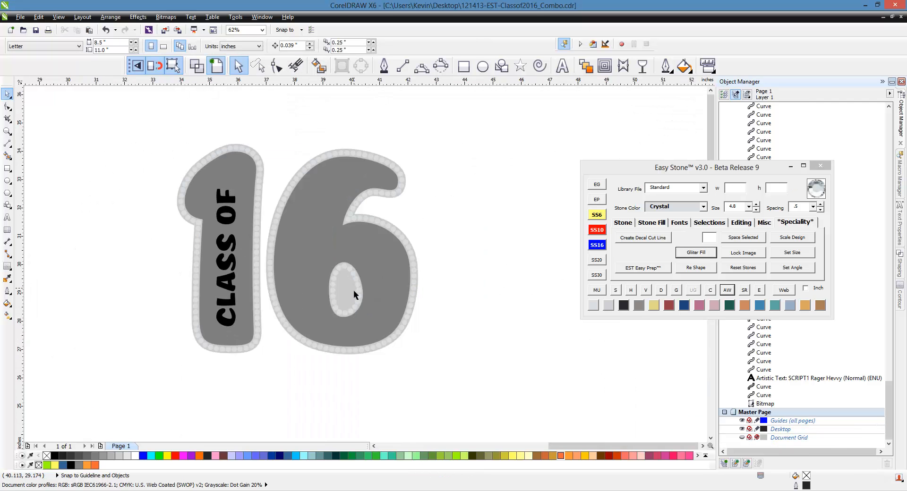
drag(350, 295, 556, 353)
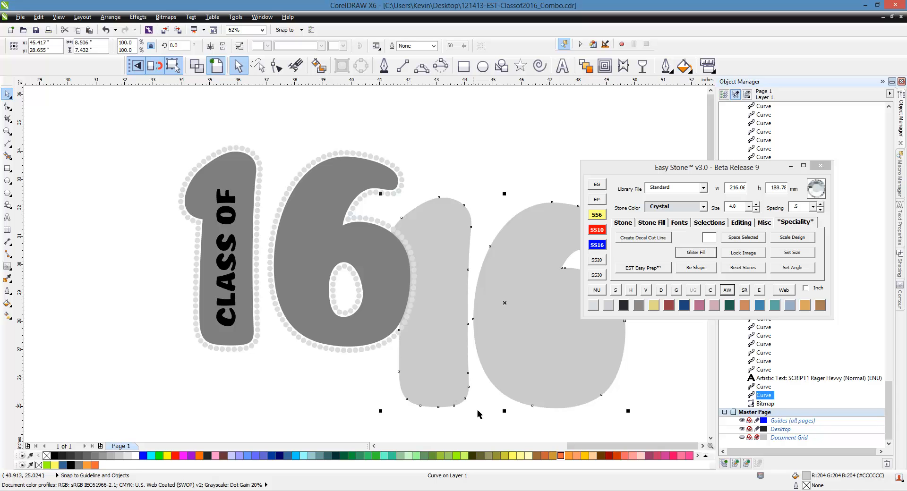
key(ctrl+z)
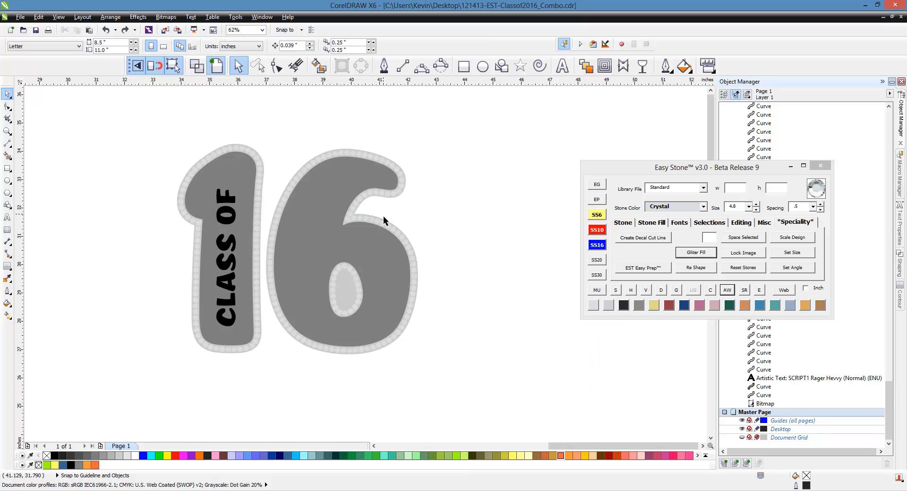
Add an outside contour with a 5 mm offset around the combined light gray background
scroll(383, 216, up, 2)
scroll(383, 231, up, 1)
click(396, 243)
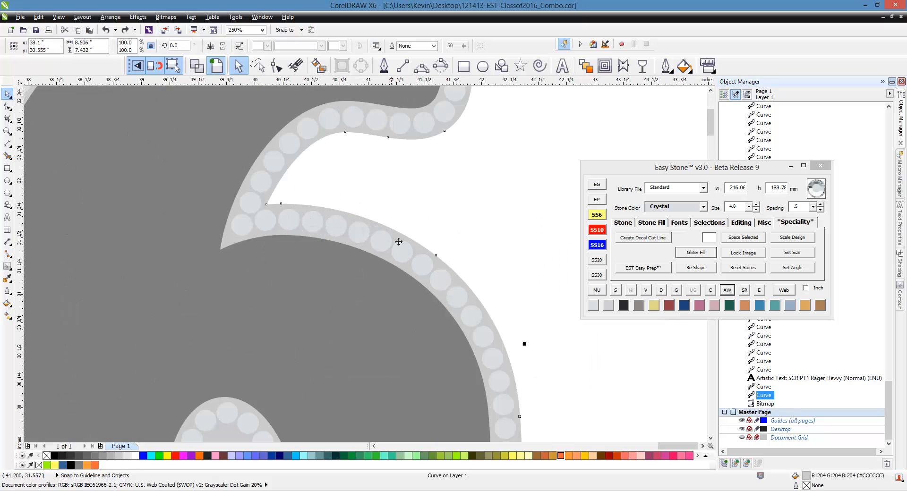
scroll(396, 248, down, 1)
click(604, 66)
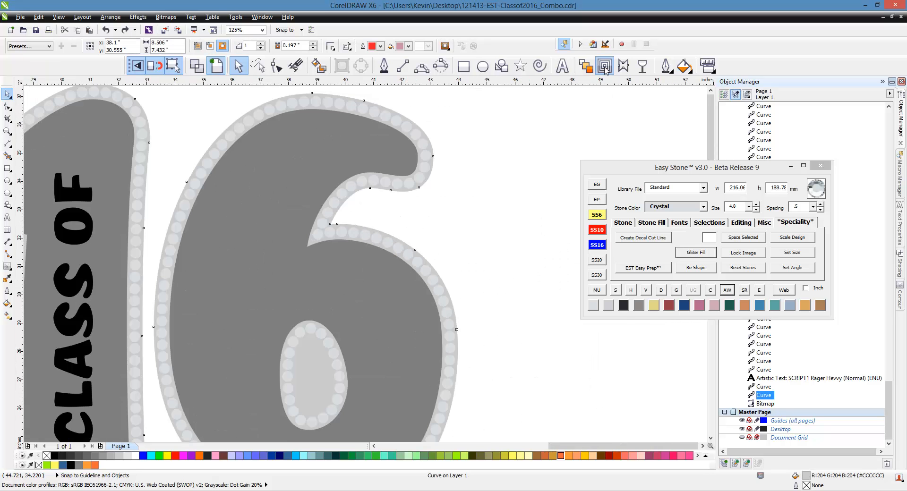
key(F3)
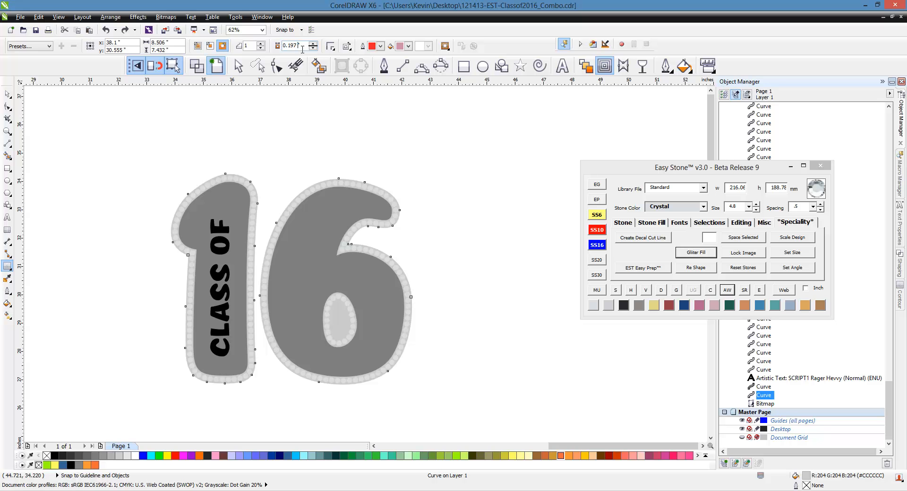
drag(303, 49, 255, 49)
text(5)
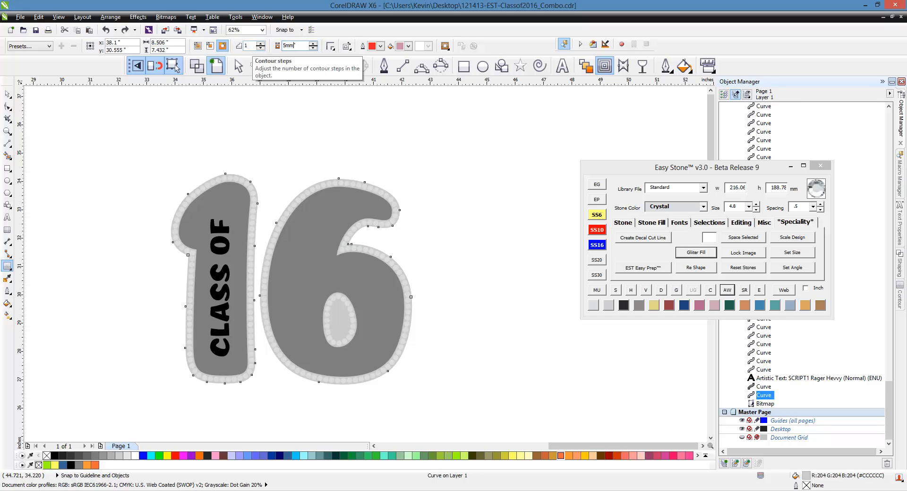
text(mm)
key(Return)
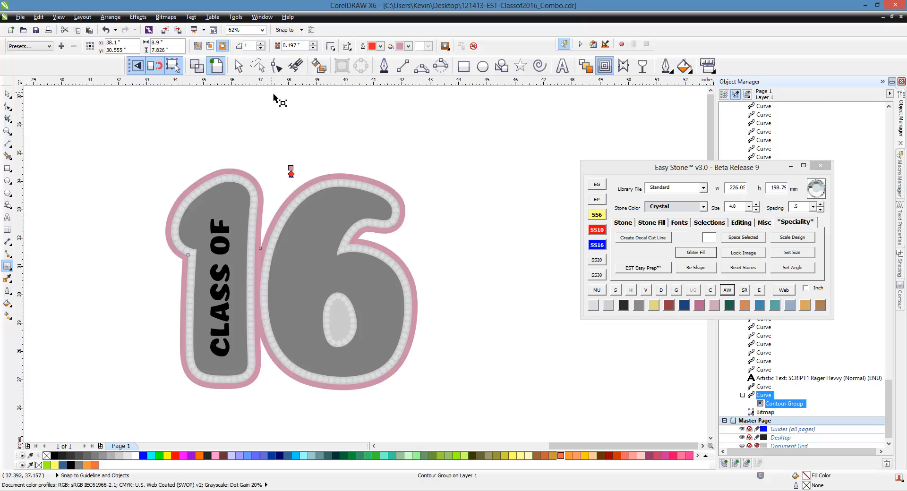
Break the contour group apart from the light gray background and select the separate pink curve
scroll(339, 187, up, 2)
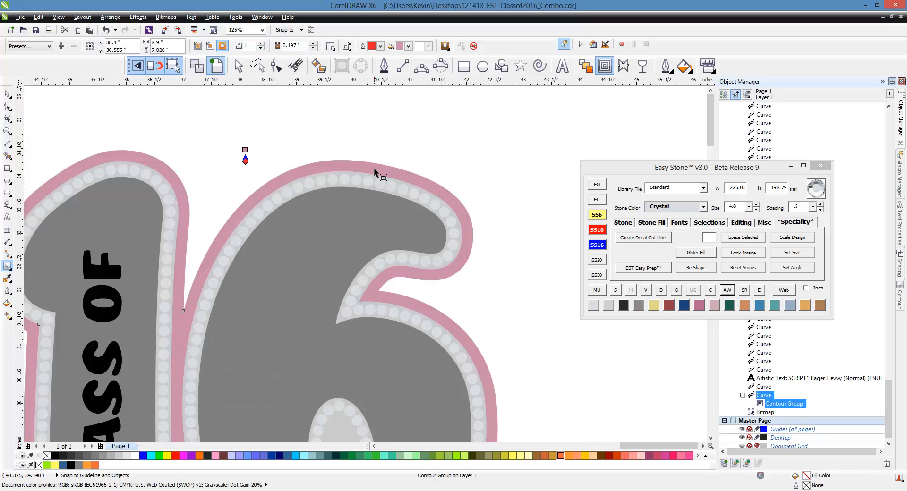
right_click(375, 172)
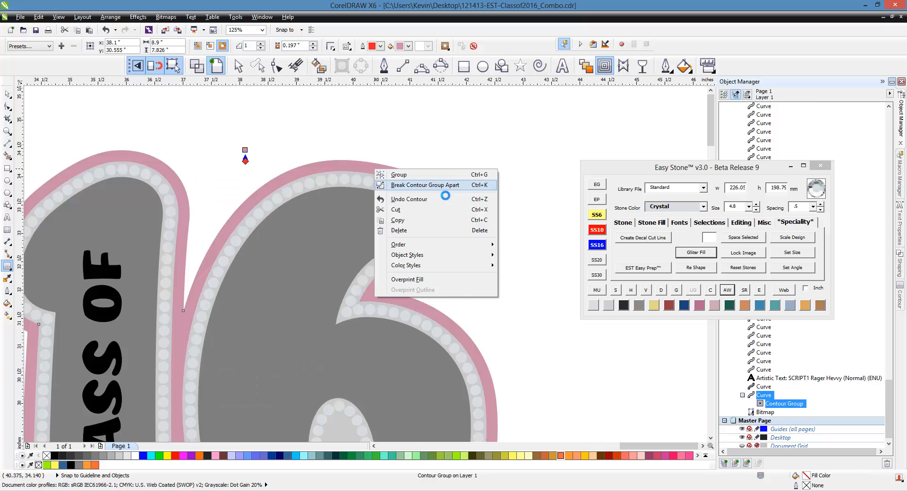
click(441, 187)
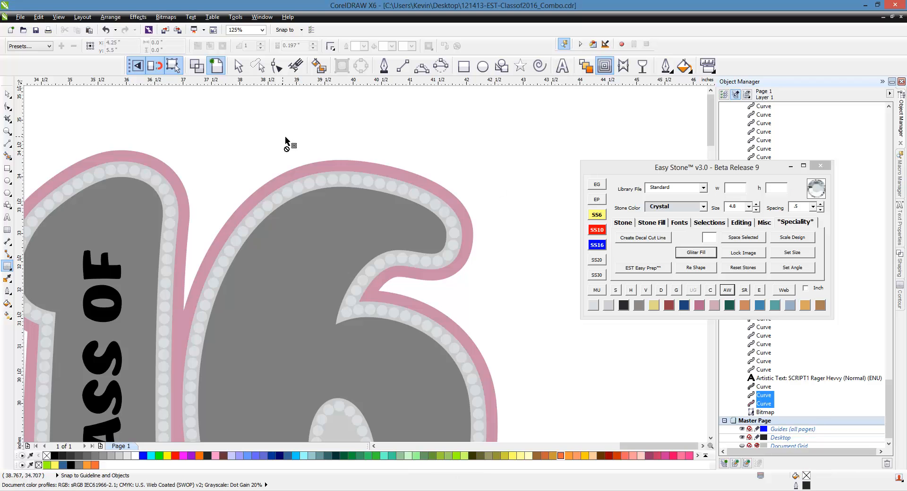
scroll(102, 122, down, 1)
click(7, 94)
click(220, 116)
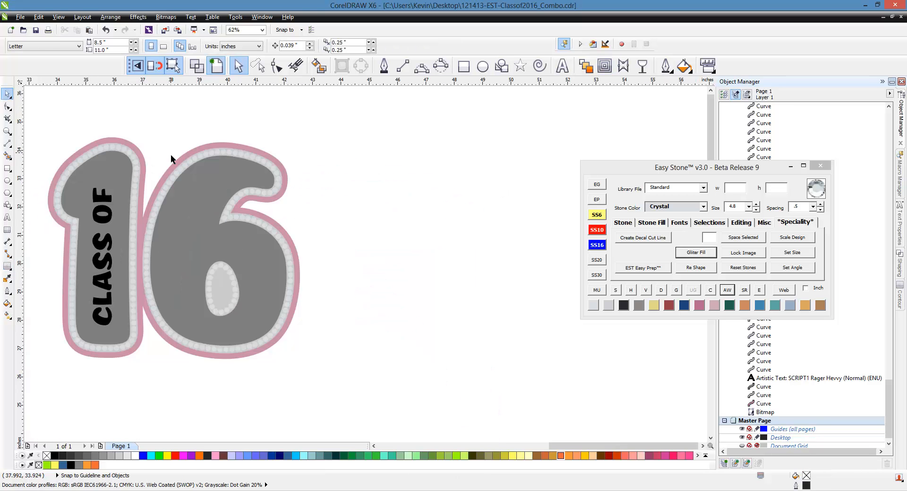
scroll(173, 161, up, 2)
click(241, 147)
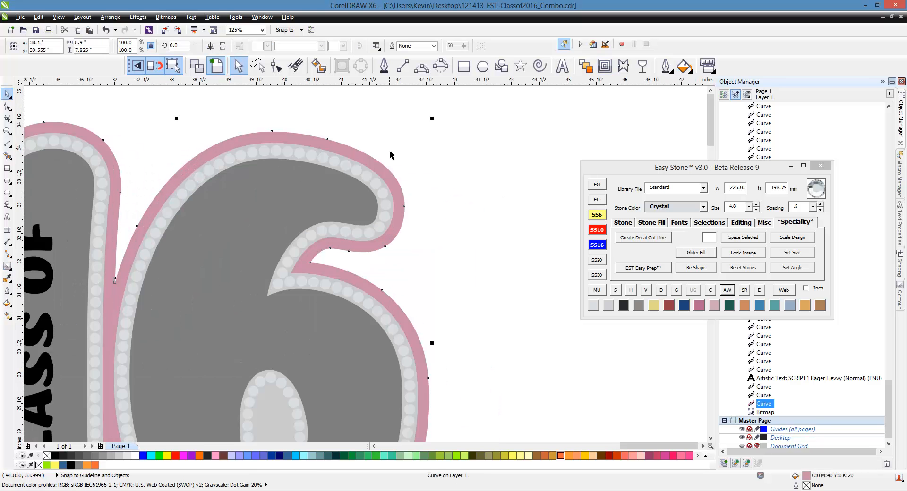
Move the pink contour shape away from the design to check it, and undo the move
scroll(369, 151, down, 1)
drag(374, 156, 581, 261)
key(ctrl+z)
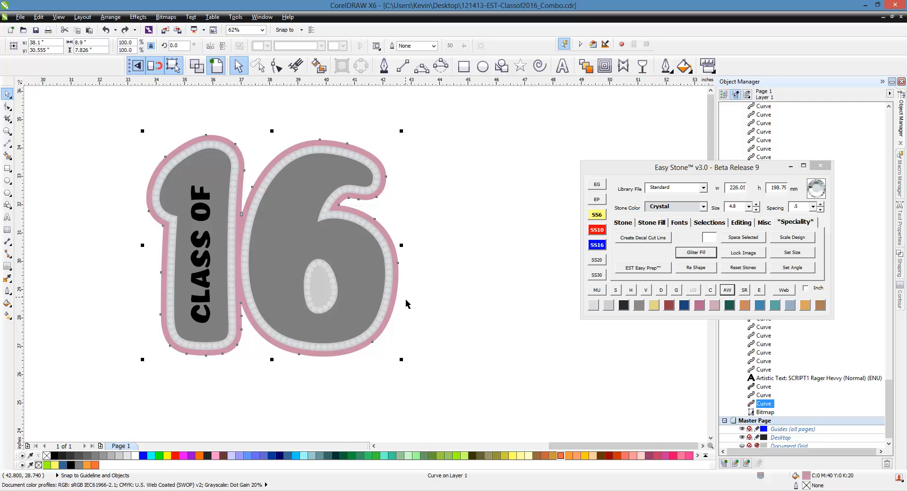
Duplicate the pink contour shape in place and offset the copy about 0.7 inches right and 0.5 inches down as a shadow
key(plus)
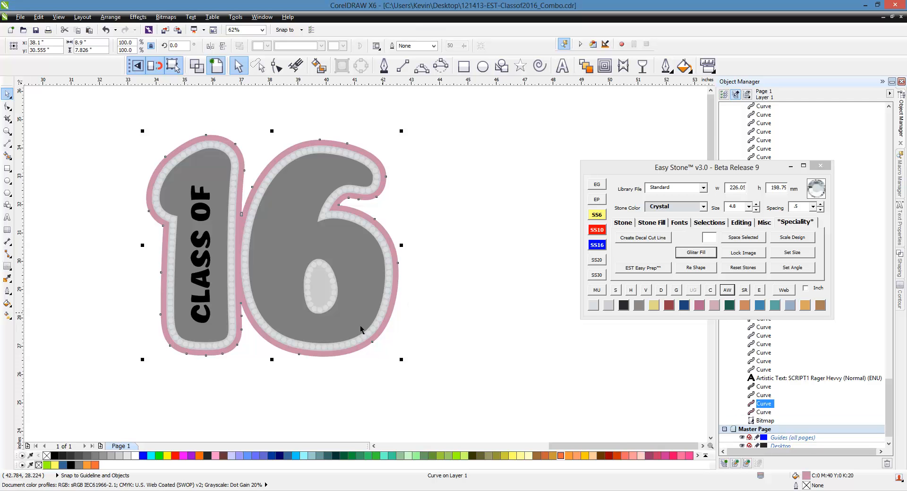
scroll(360, 330, up, 2)
drag(374, 357, 407, 378)
scroll(413, 377, down, 2)
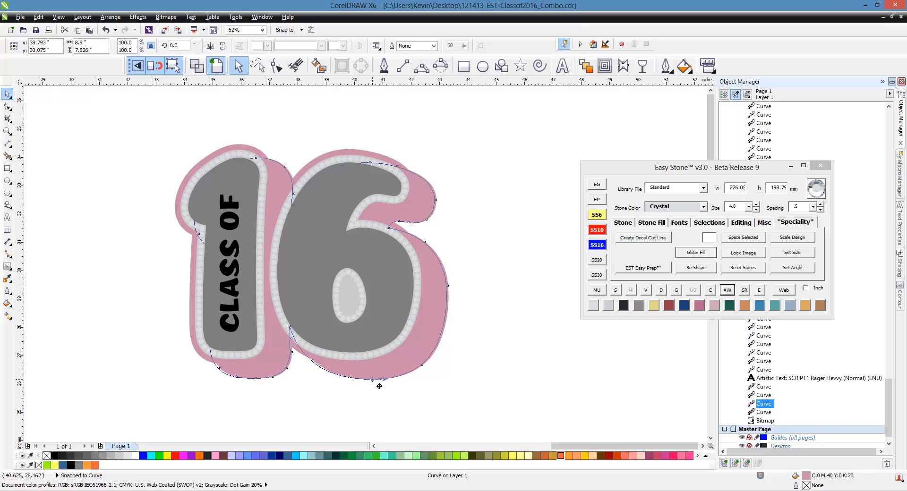
click(355, 432)
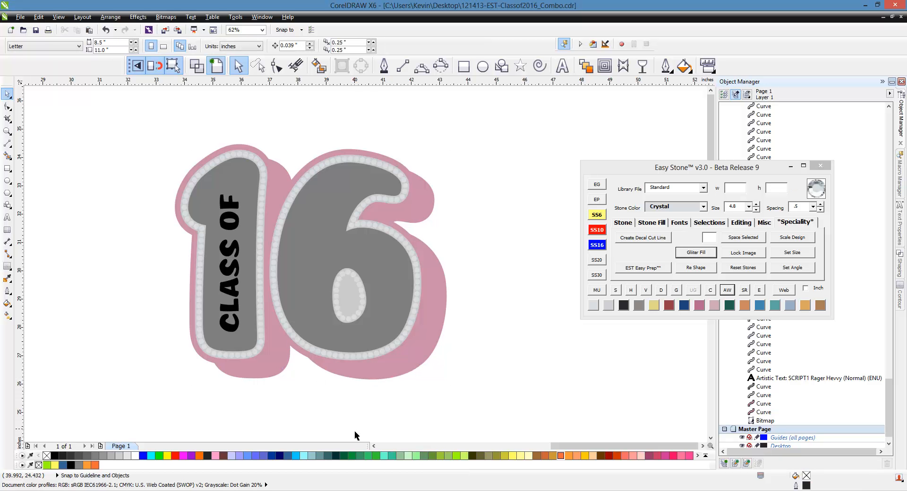
Fill the offset copy of the contour shape with orange (#FF6633) and send it to the back
click(408, 376)
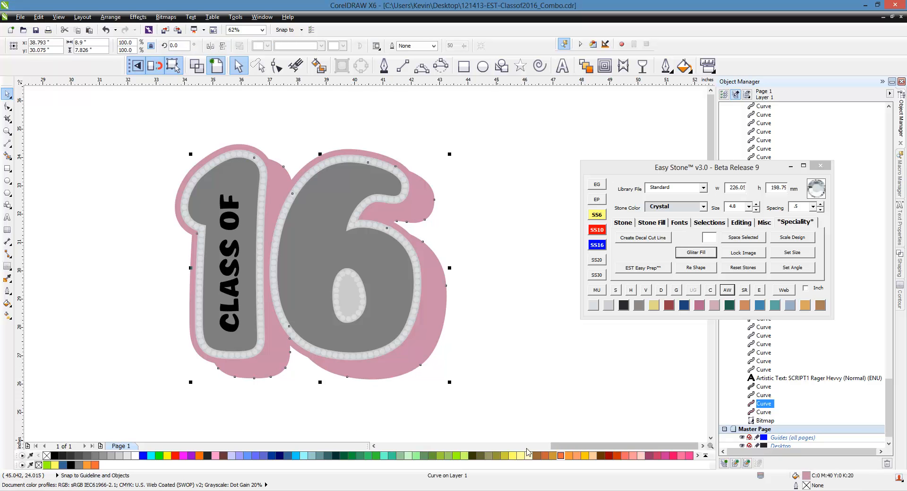
click(560, 456)
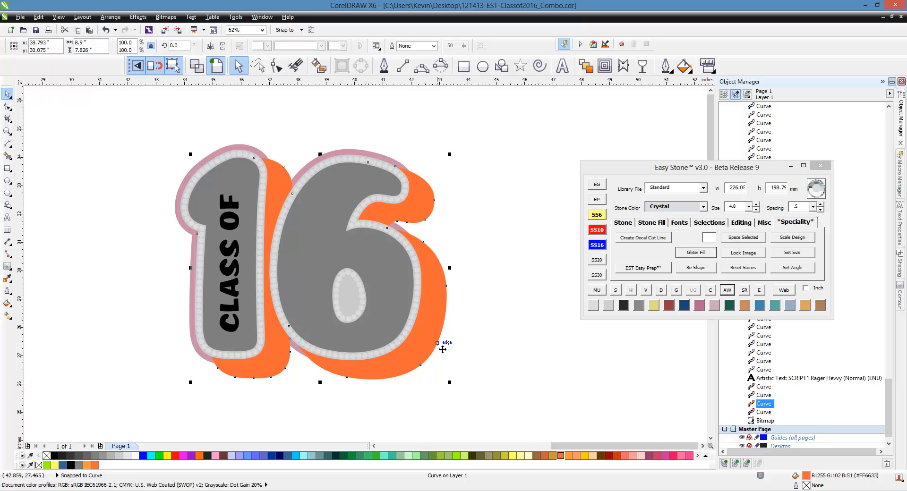
key(shift+Page_Down)
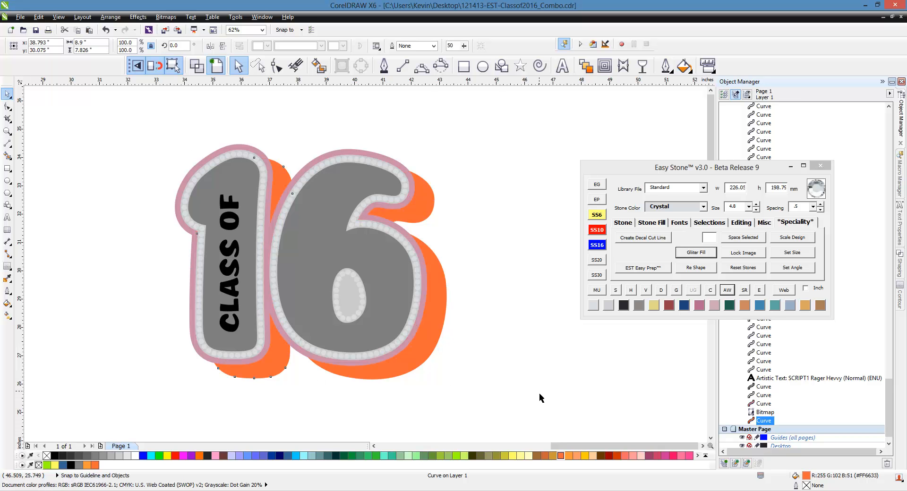
click(539, 393)
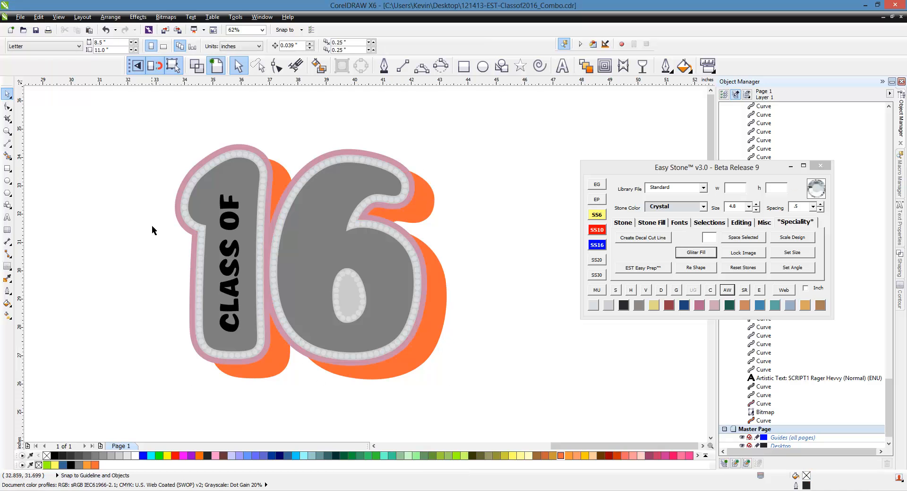
Duplicate the pink contour shape around the numbers in place and fill the copy with yellow (#FFFF66)
scroll(428, 289, up, 1)
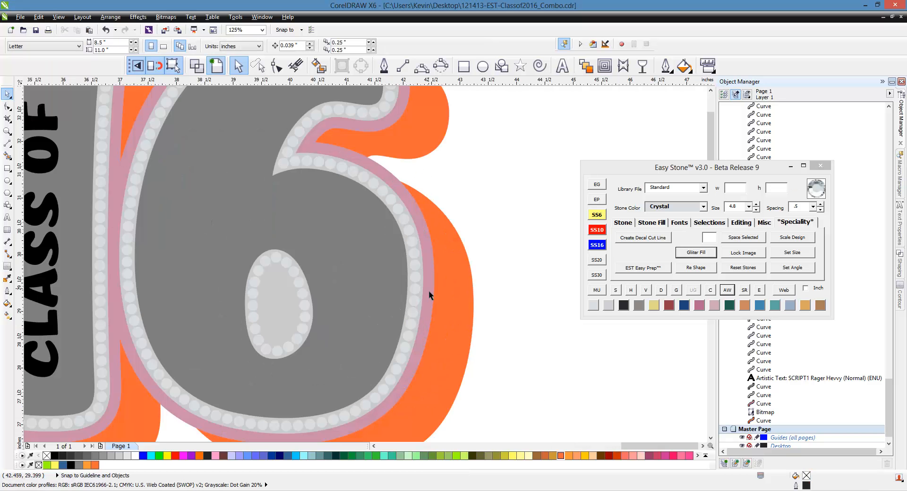
click(429, 291)
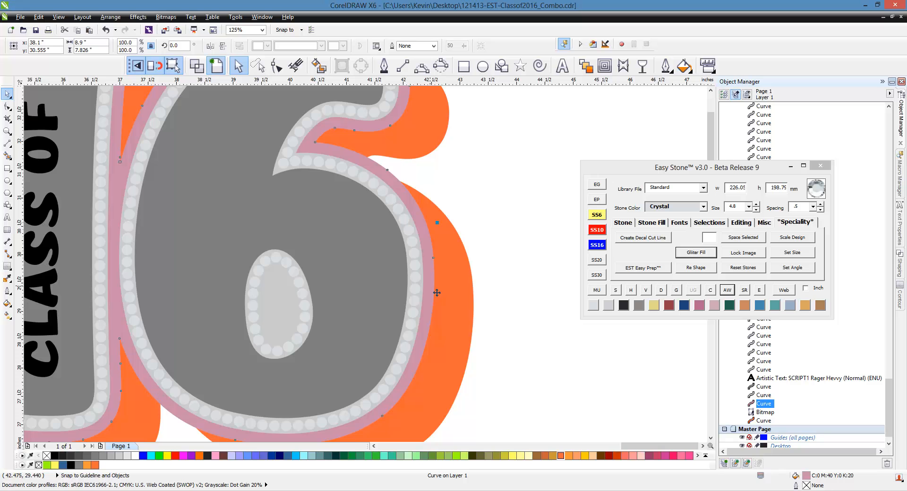
key(plus)
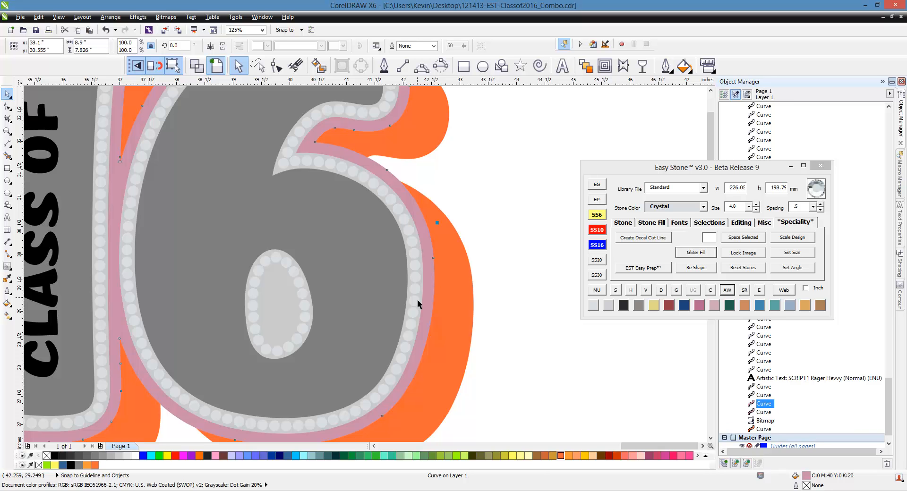
click(512, 456)
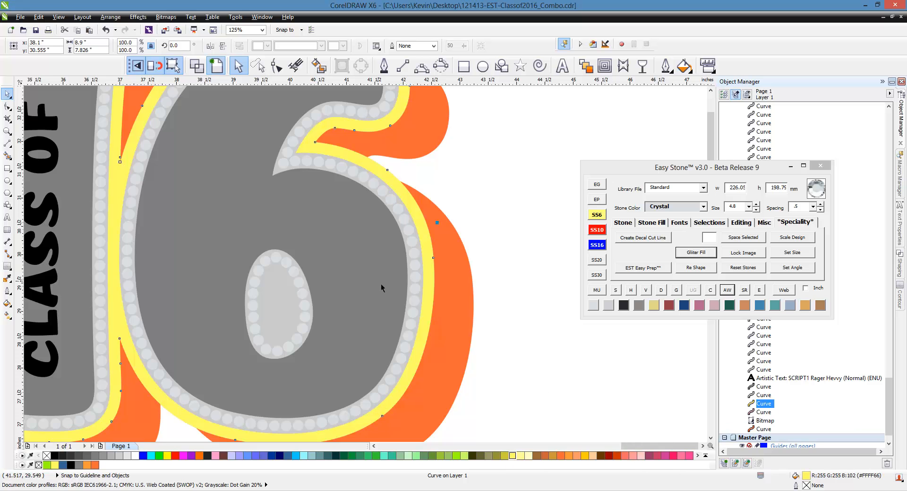
Place the yellow copy behind the pink contour shape and nudge it about 0.2 inches right and 0.16 inches down
scroll(380, 285, down, 2)
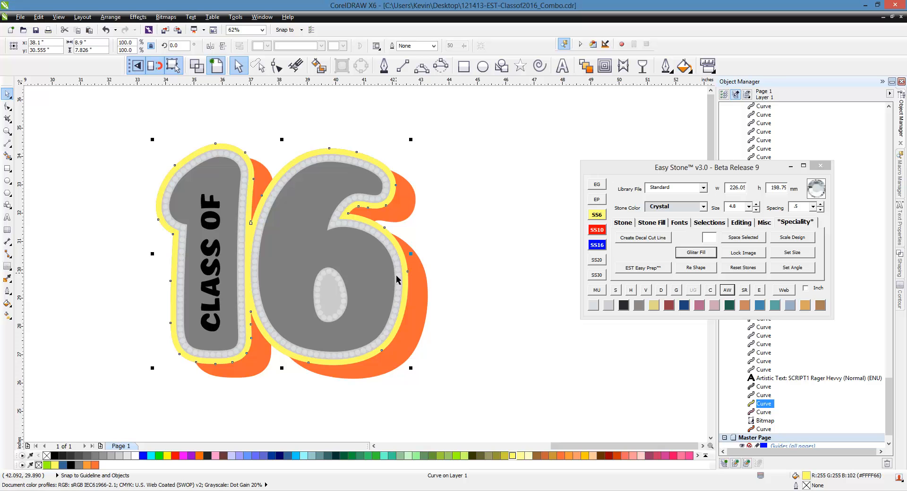
key(ctrl+z)
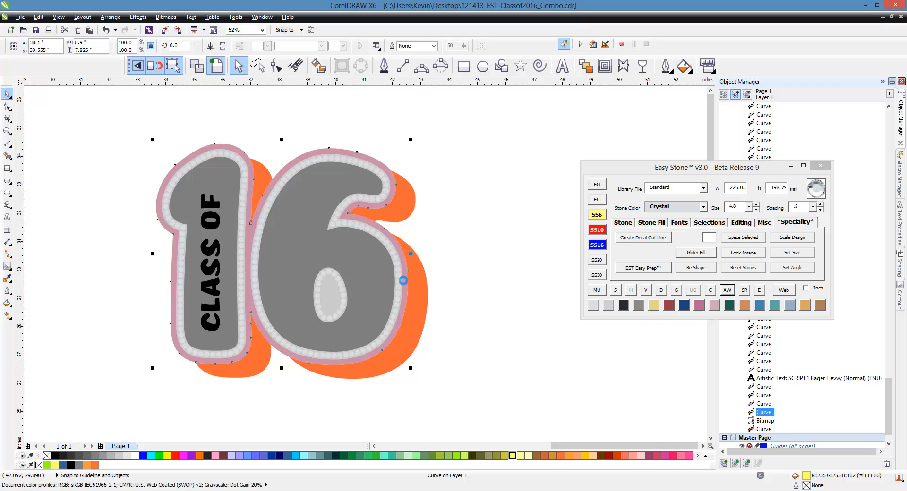
key(Right)
key(Right)
key(Right)
key(Right)
key(Right)
key(Down)
key(Down)
key(Down)
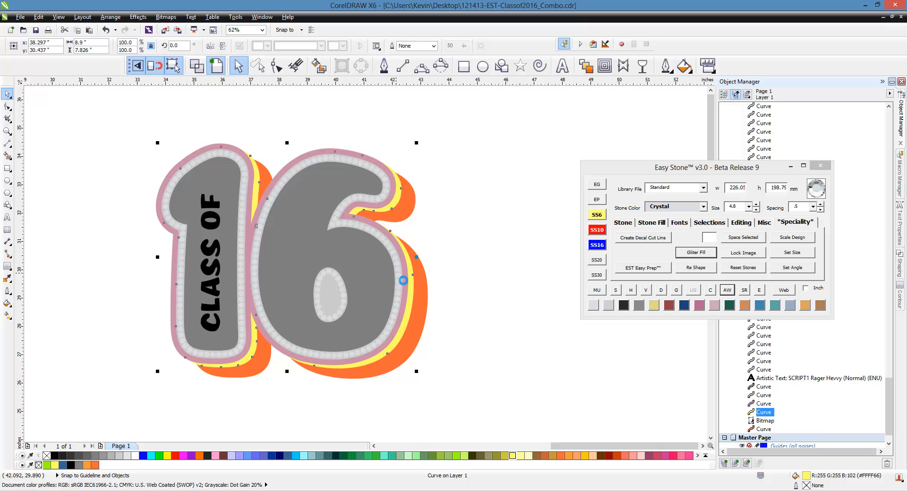
key(Down)
key(Down)
key(Down)
key(Down)
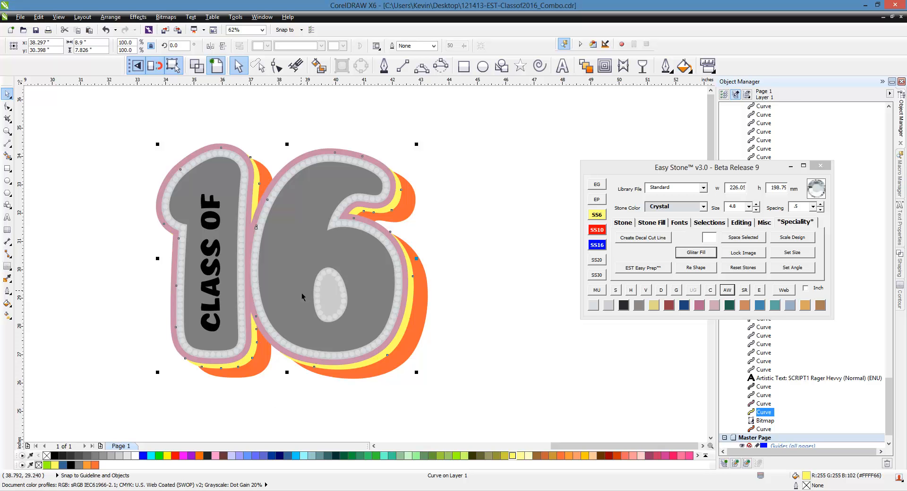
Trim the orange shadow with the yellow copy and delete the yellow copy, leaving a gap beside the pink contour
shift+click(431, 311)
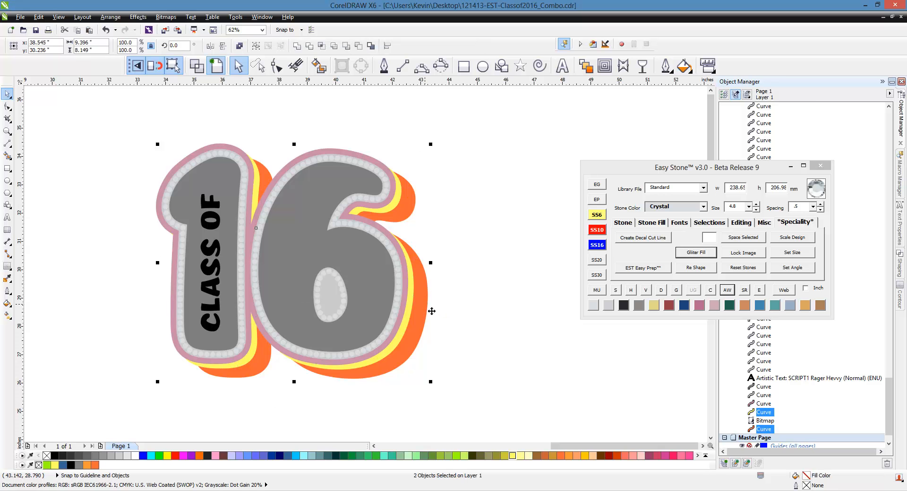
click(310, 46)
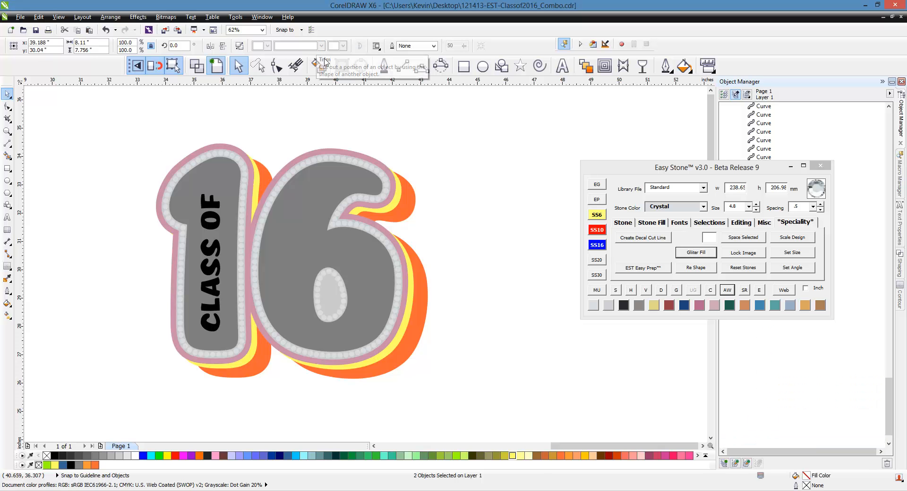
click(423, 153)
click(400, 209)
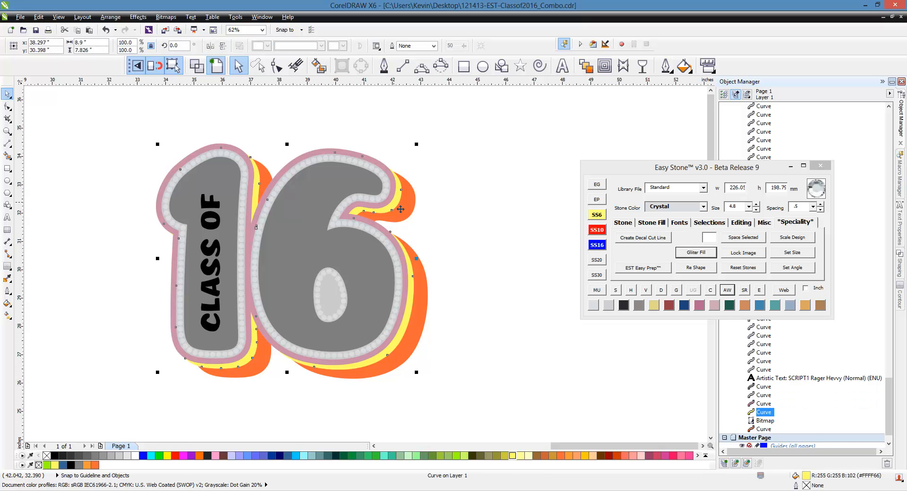
key(Delete)
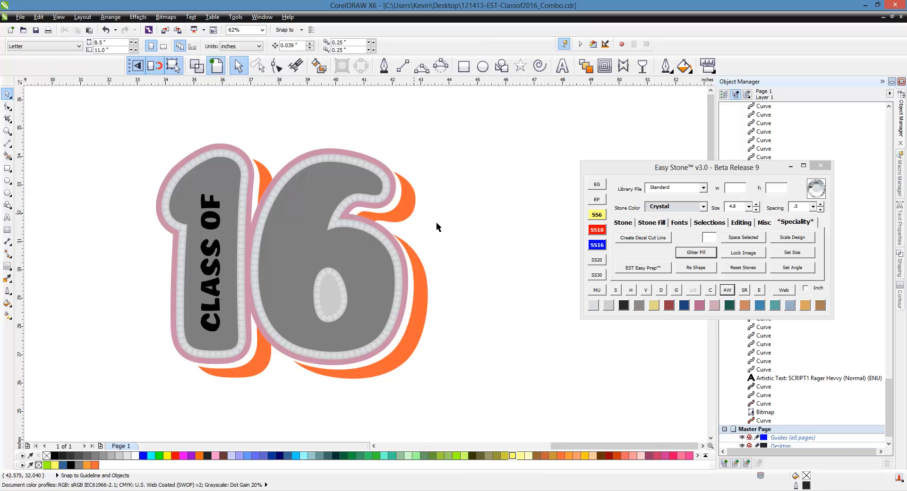
Examine the trimmed shadow's outlines and their overlap with the pink contour in normal and wireframe view
scroll(378, 222, up, 3)
scroll(372, 223, down, 1)
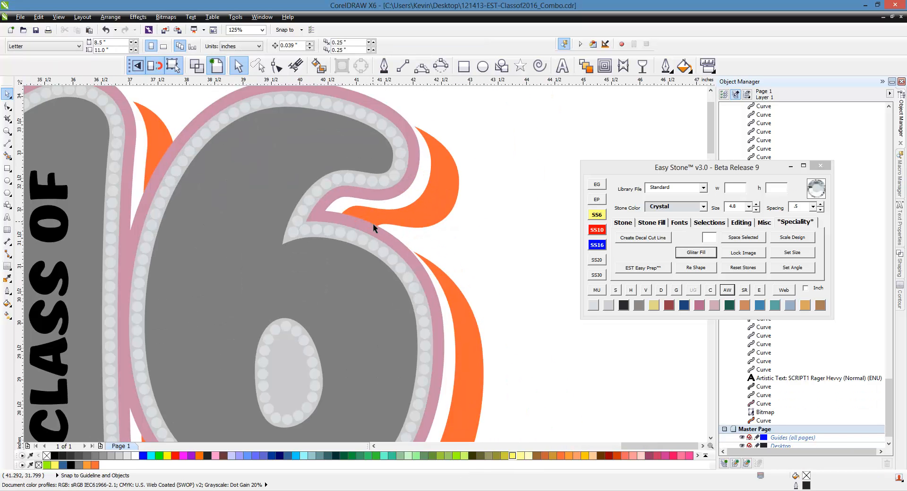
scroll(393, 242, down, 2)
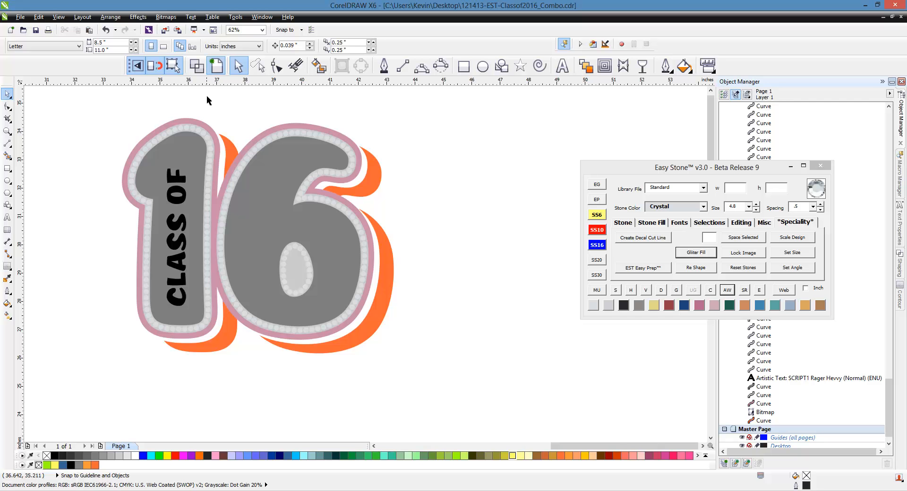
click(197, 66)
scroll(331, 196, up, 4)
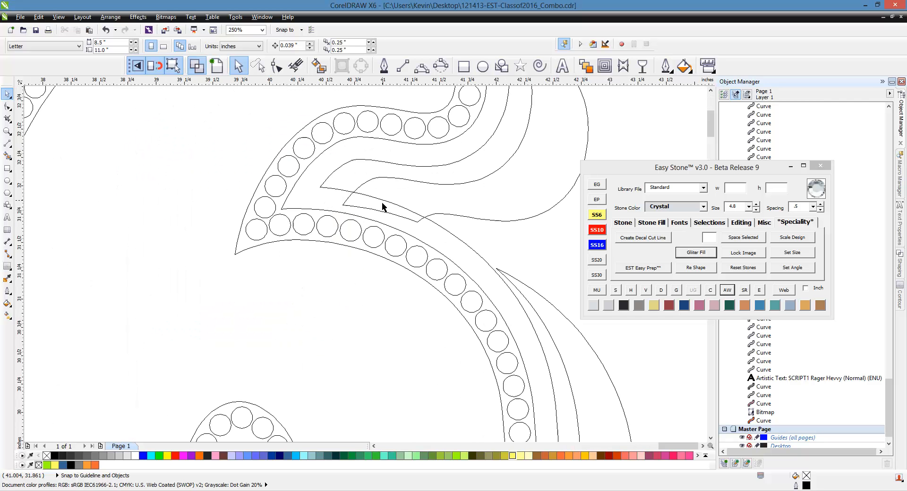
scroll(416, 225, down, 2)
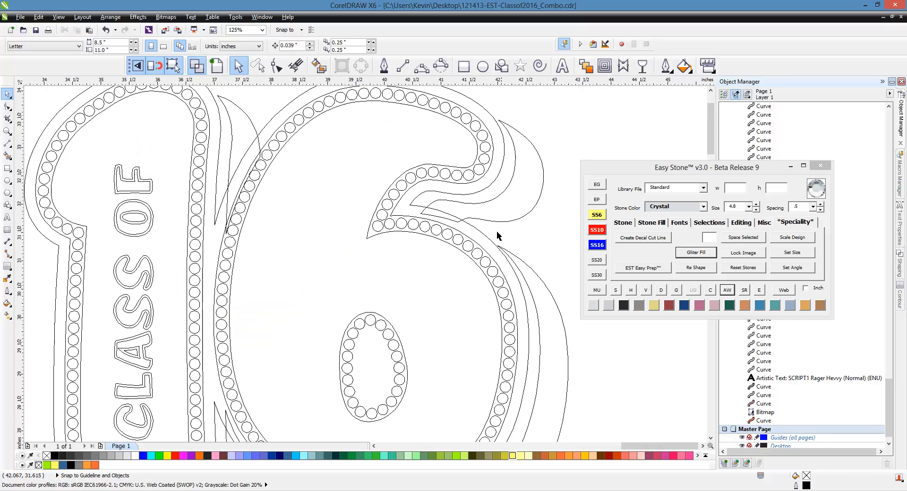
scroll(268, 236, down, 1)
scroll(239, 212, up, 1)
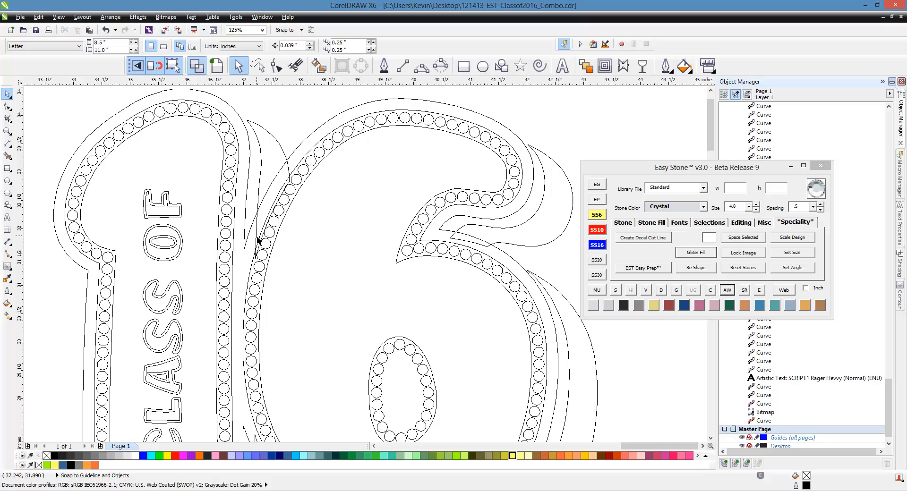
click(216, 66)
scroll(250, 173, down, 2)
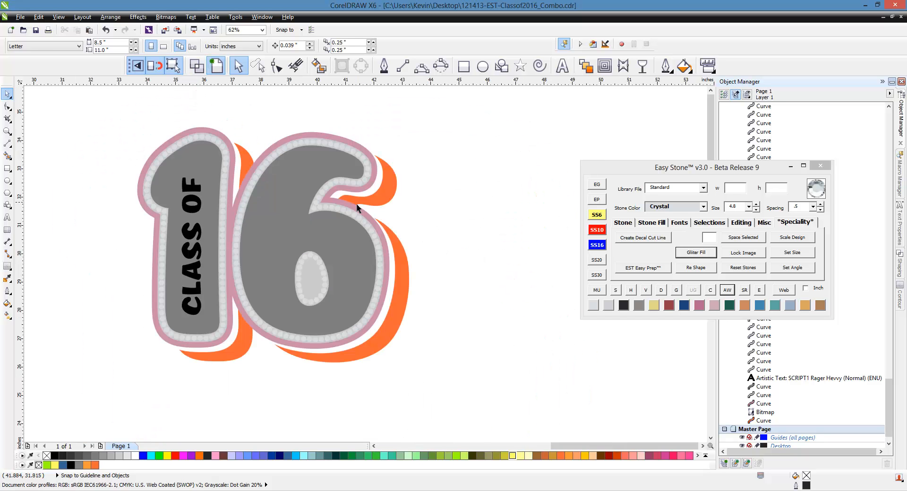
Trim the orange shadow with the pink contour shape
scroll(357, 204, up, 2)
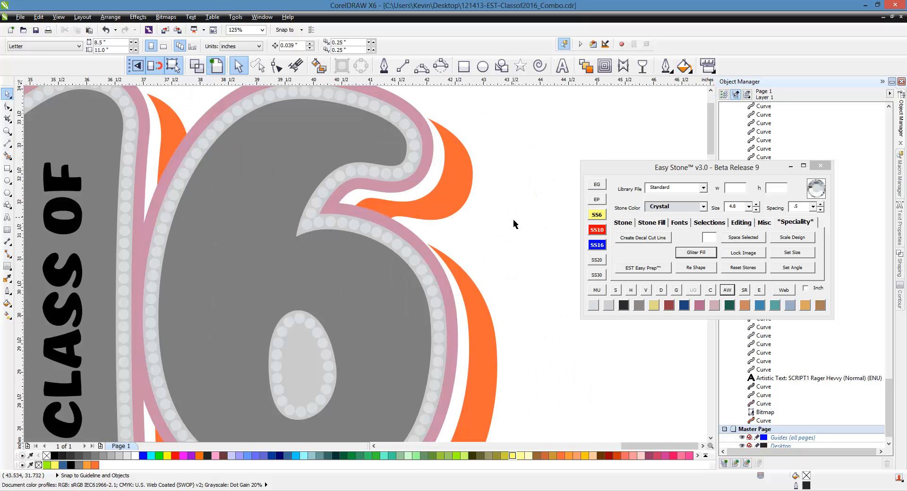
click(402, 231)
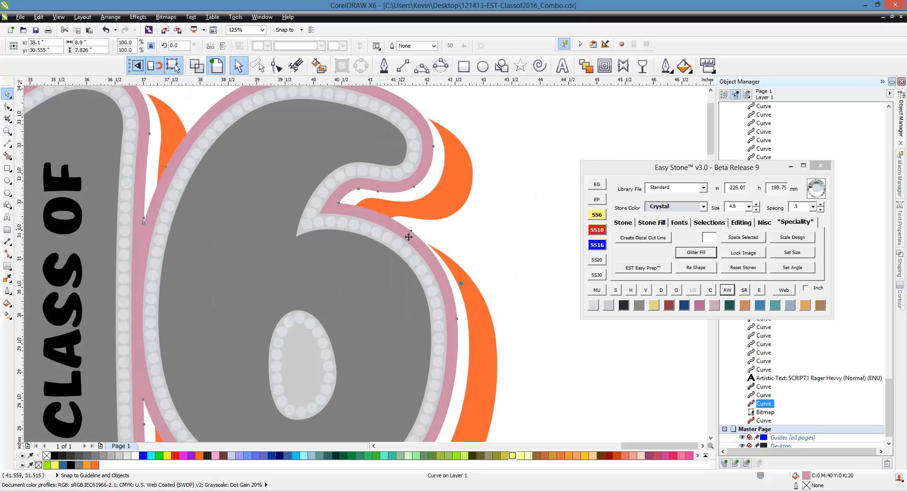
shift+click(435, 215)
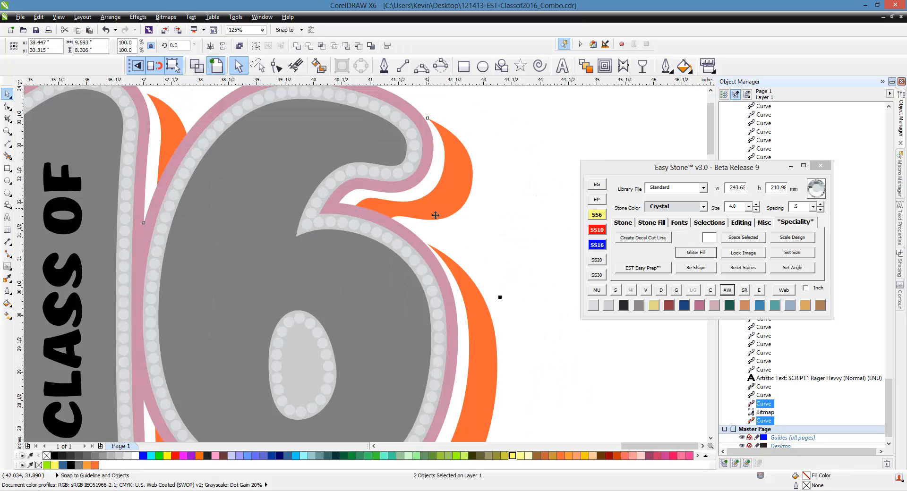
click(310, 46)
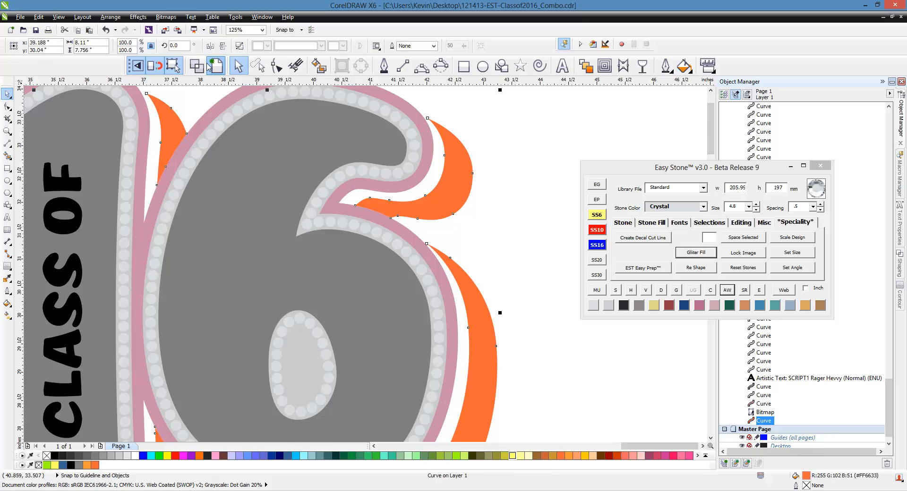
Inspect the shadow's cut edges along the pink contour in wireframe and normal view
click(209, 67)
scroll(172, 162, up, 2)
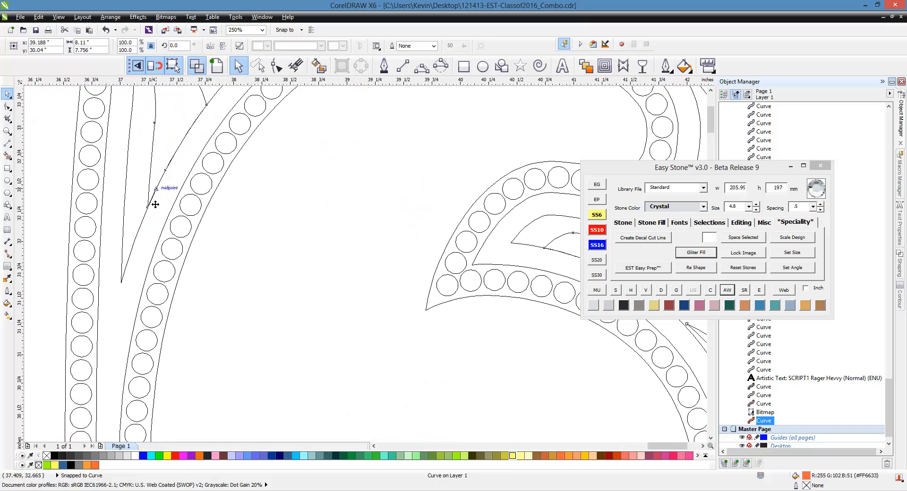
scroll(155, 204, down, 2)
scroll(375, 233, up, 2)
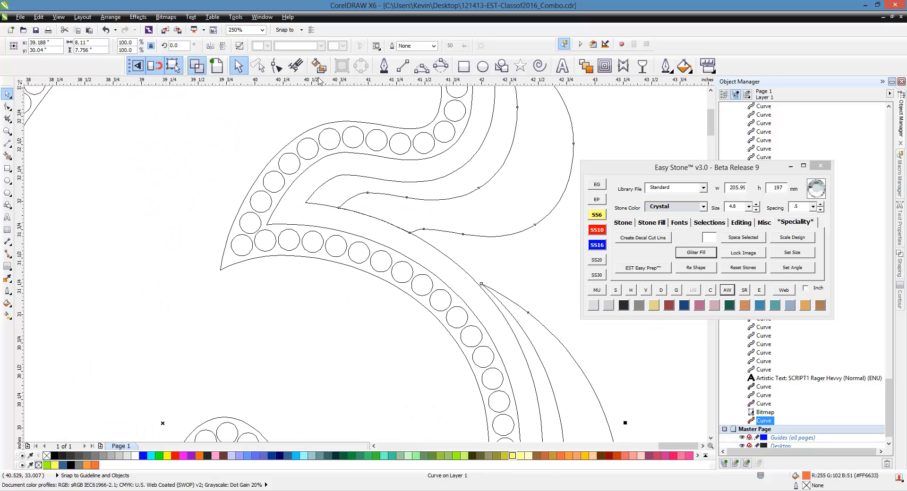
click(217, 67)
scroll(319, 205, down, 3)
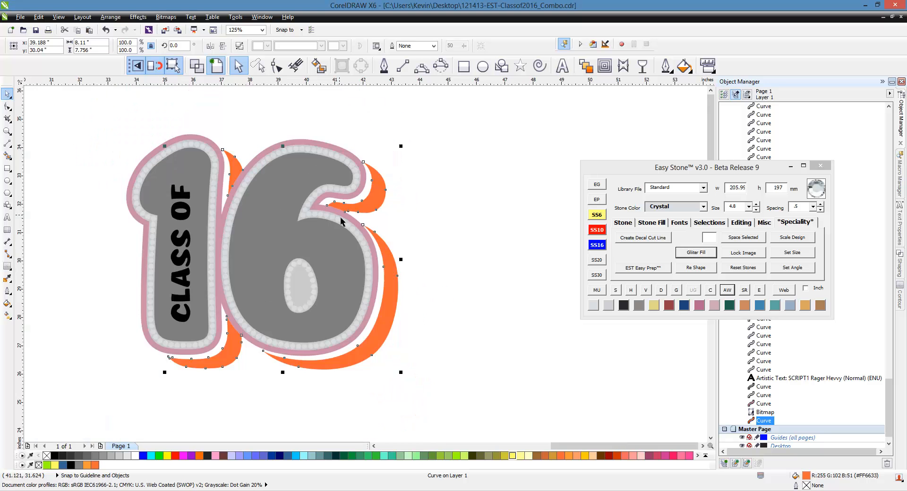
click(426, 220)
scroll(294, 175, up, 2)
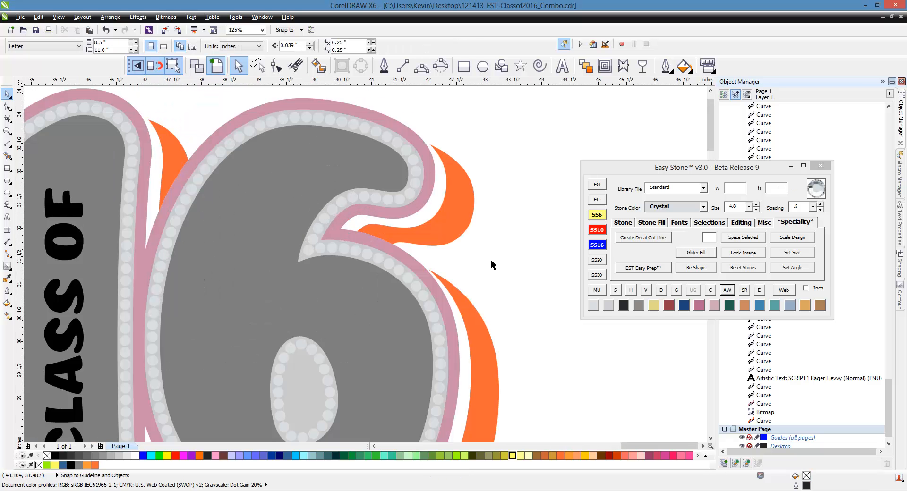
Combine the light gray (#CCCCCC) shape behind the rhinestones with the pink contour shape into one curve
scroll(425, 151, up, 4)
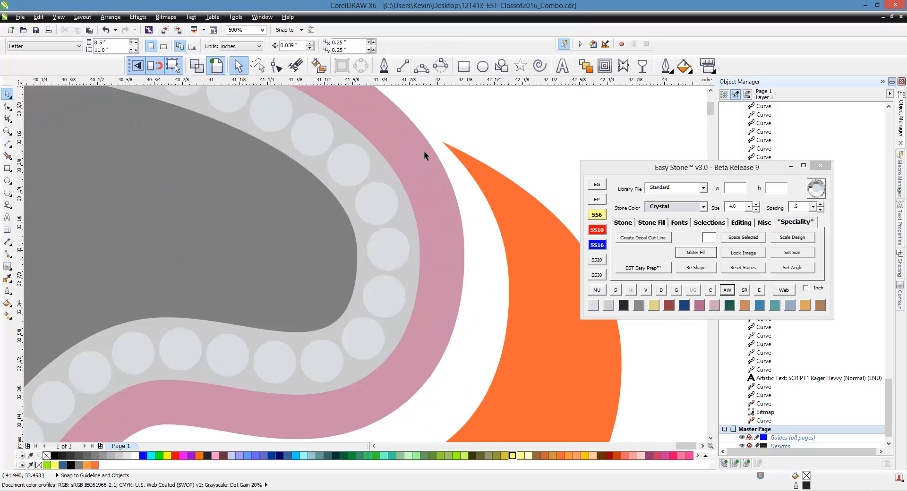
click(390, 181)
scroll(405, 184, down, 2)
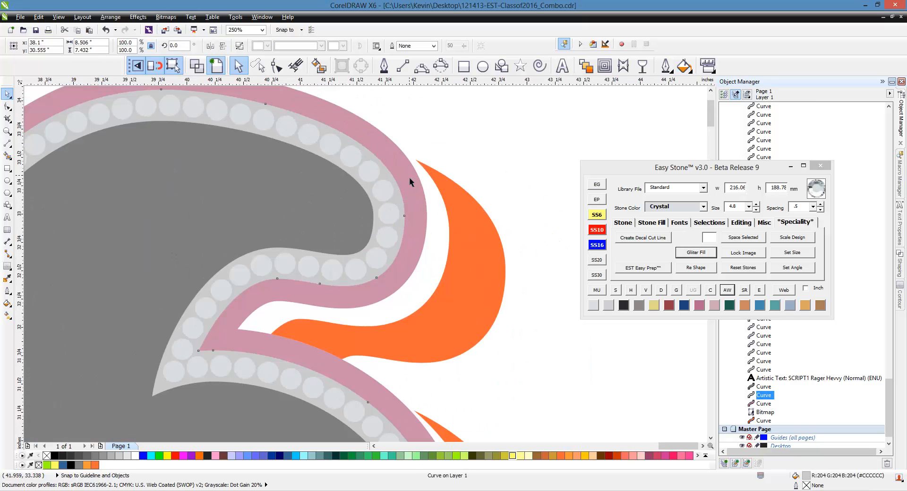
shift+click(411, 178)
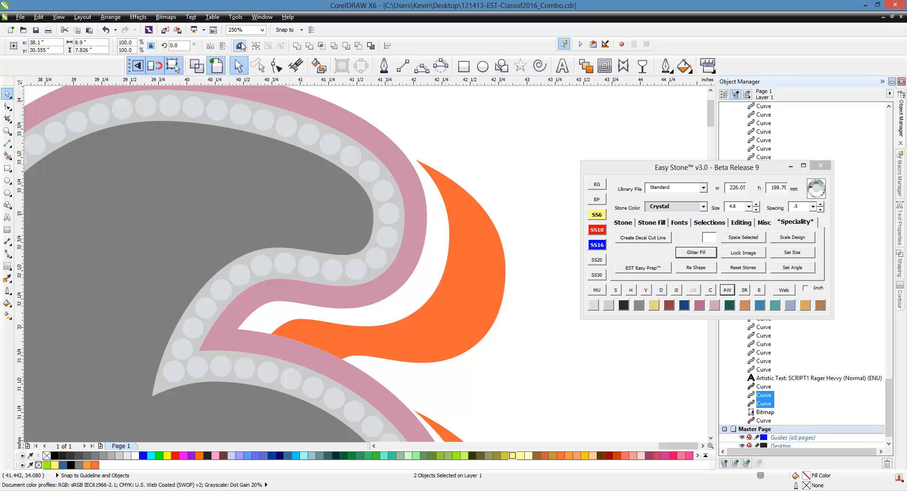
click(239, 47)
click(471, 160)
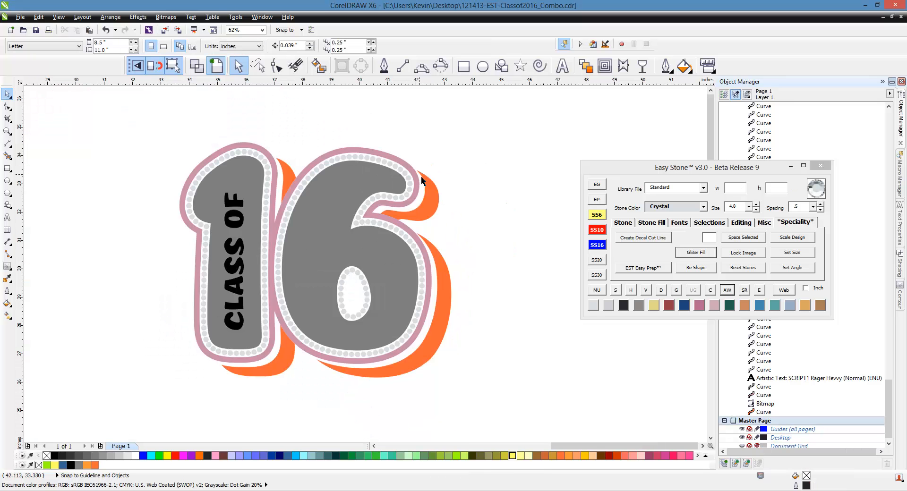
With the Shape tool, bend the orange shadow's edge under the pink contour at the notch of the 6
scroll(421, 177, down, 4)
click(446, 283)
scroll(446, 283, up, 6)
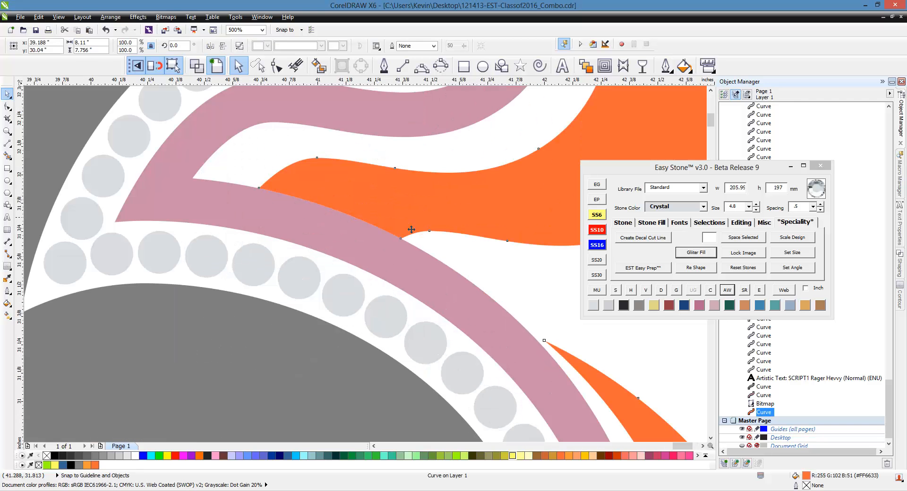
click(460, 257)
click(371, 202)
key(F10)
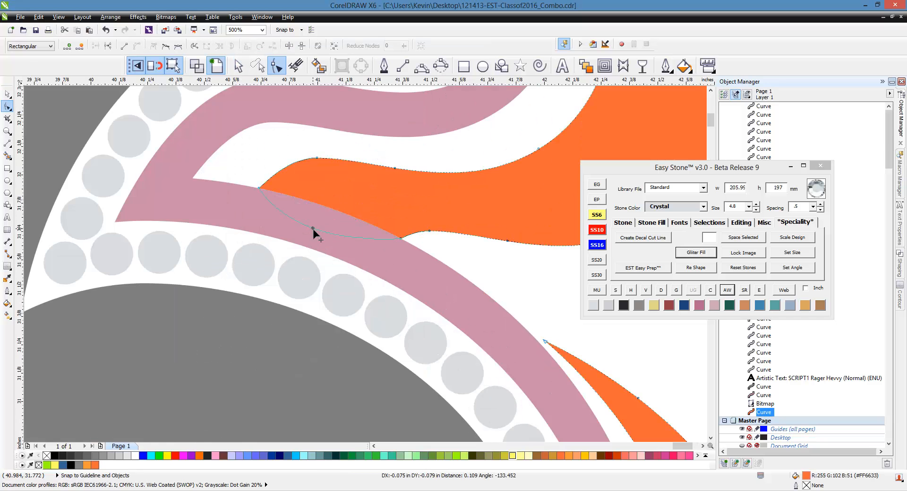
Bend the lower shadow piece's edge between the 1 and the 6 under the pink contour
scroll(395, 190, down, 6)
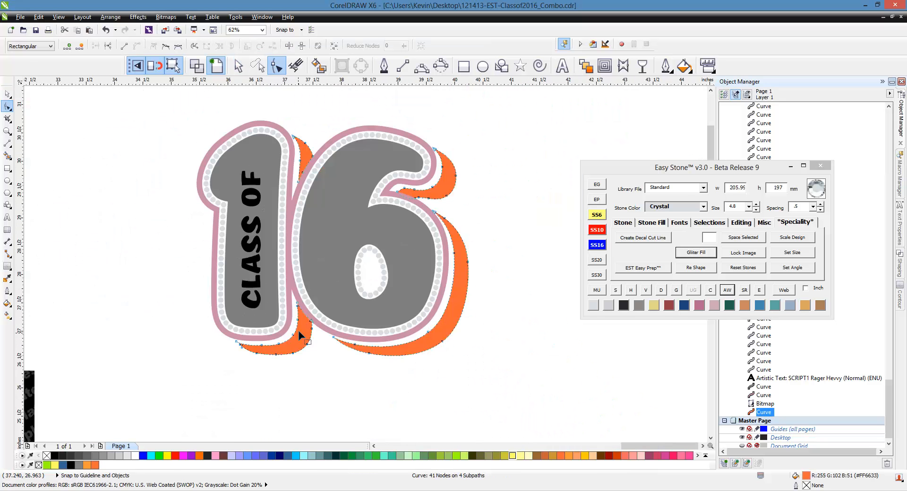
scroll(321, 302, up, 4)
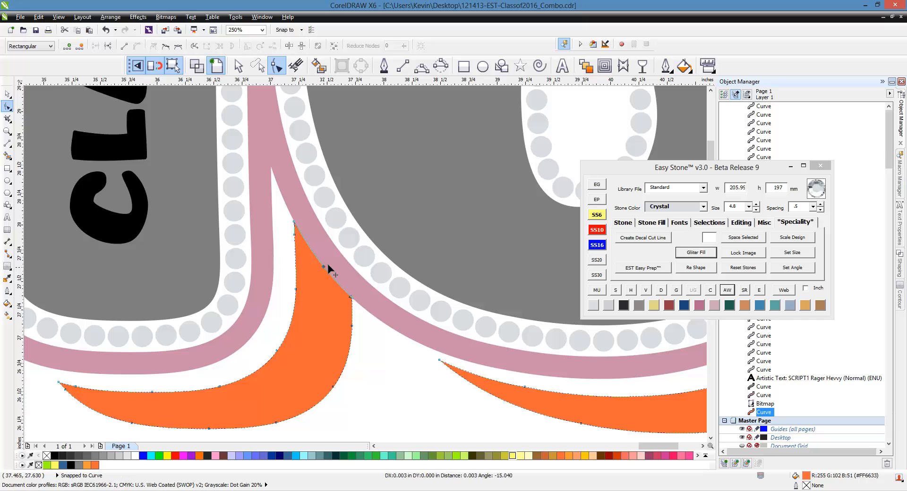
drag(324, 267, 333, 264)
Delete the extra node on the upper shadow piece between the numbers and bend its edge under the pink contour
scroll(340, 325, down, 3)
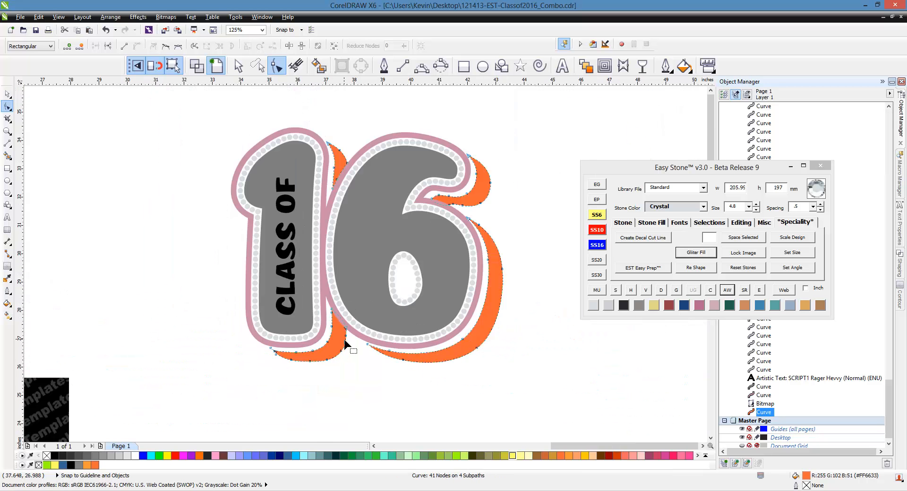
scroll(338, 171, up, 2)
scroll(338, 170, up, 1)
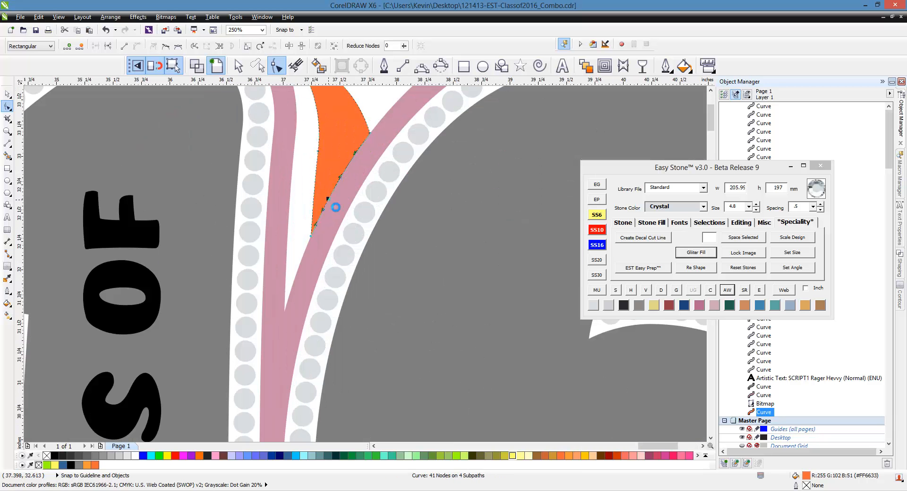
key(Delete)
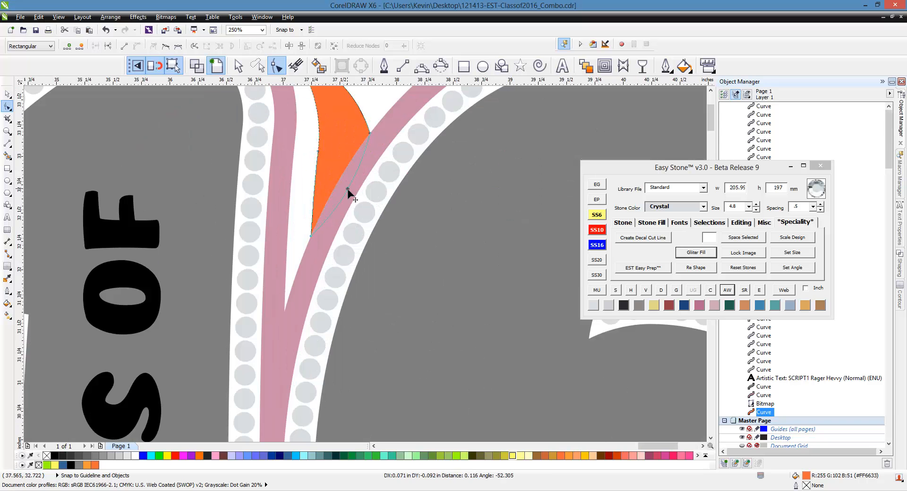
scroll(348, 192, down, 2)
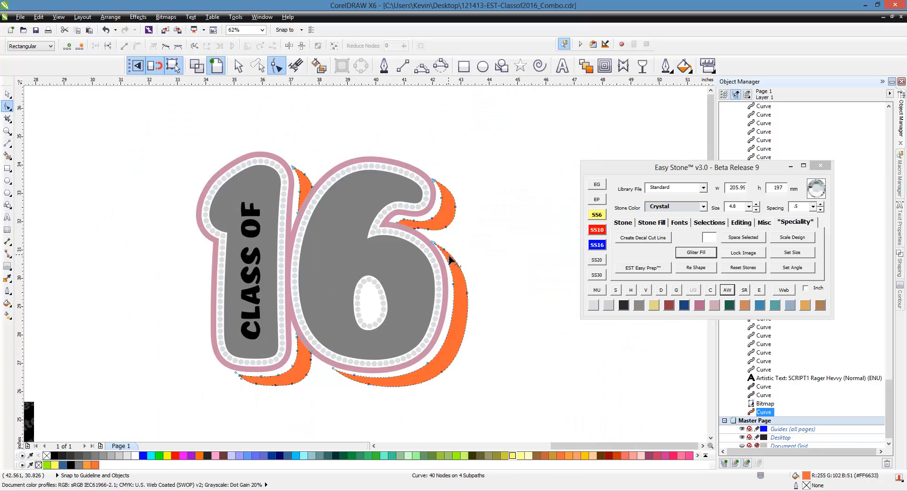
click(7, 94)
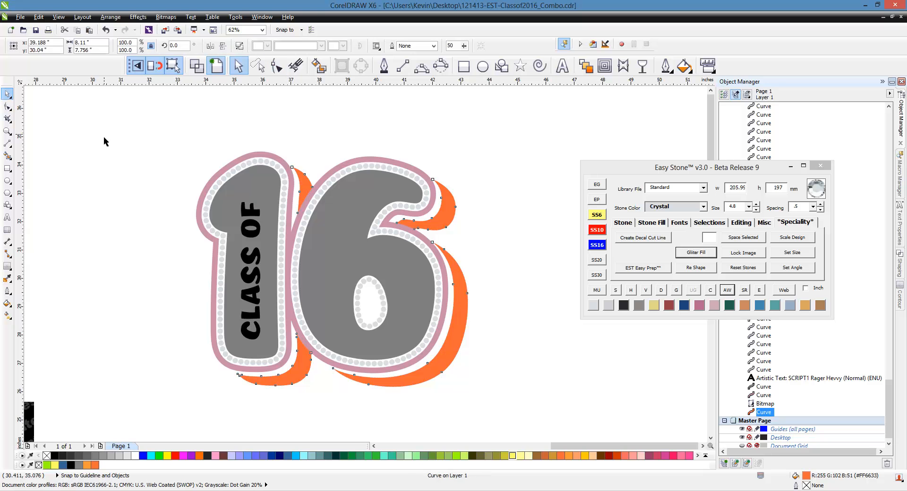
Weld the orange shadow and the pink contour into one shape
click(105, 142)
click(458, 282)
scroll(442, 286, up, 1)
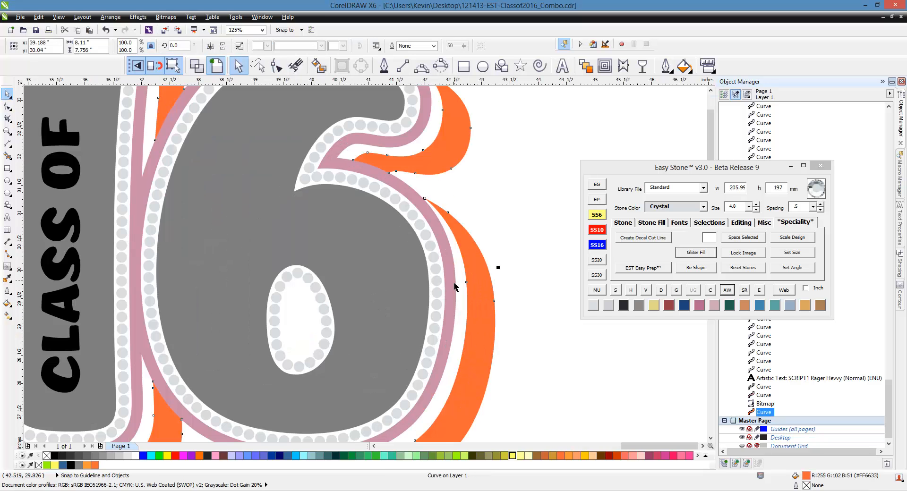
shift+click(452, 283)
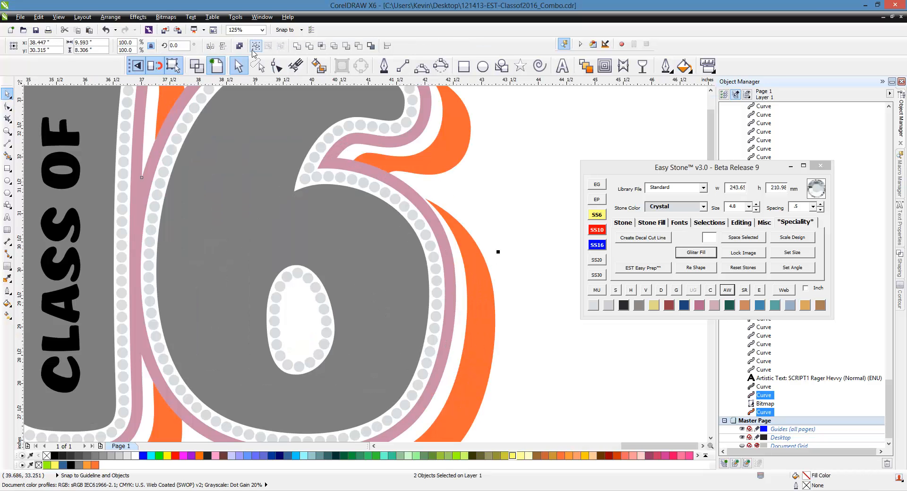
click(296, 45)
click(512, 202)
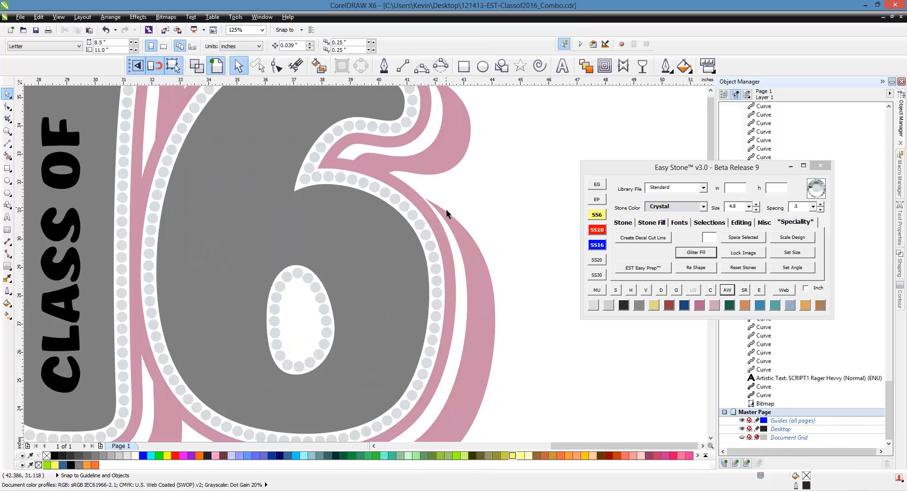
Add a black weedbox behind the whole "Class of 16" design
scroll(448, 209, down, 1)
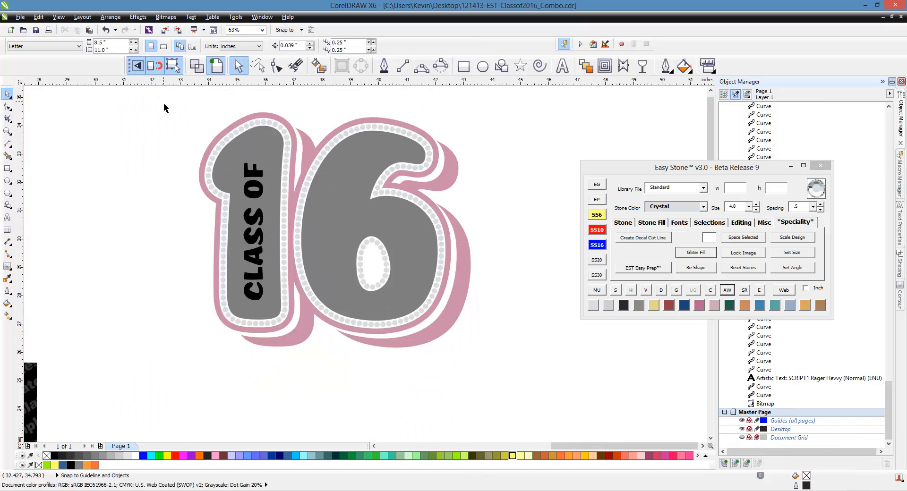
drag(163, 103, 524, 394)
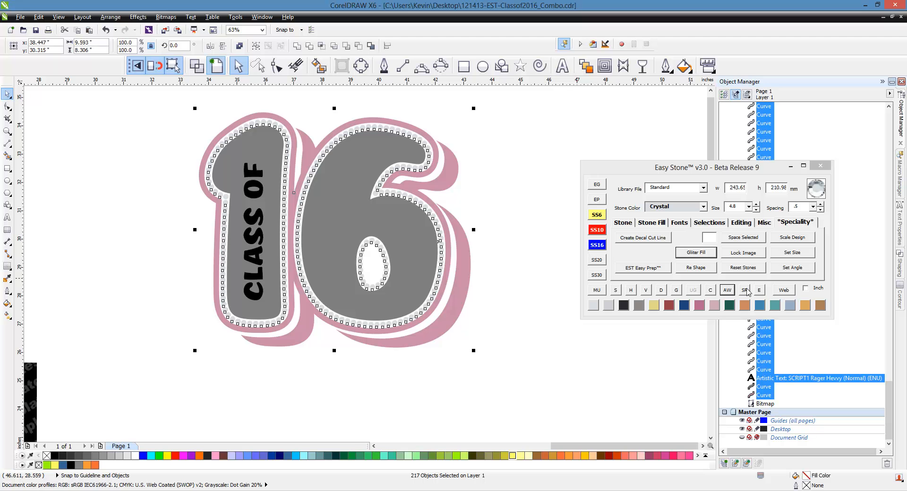
click(728, 290)
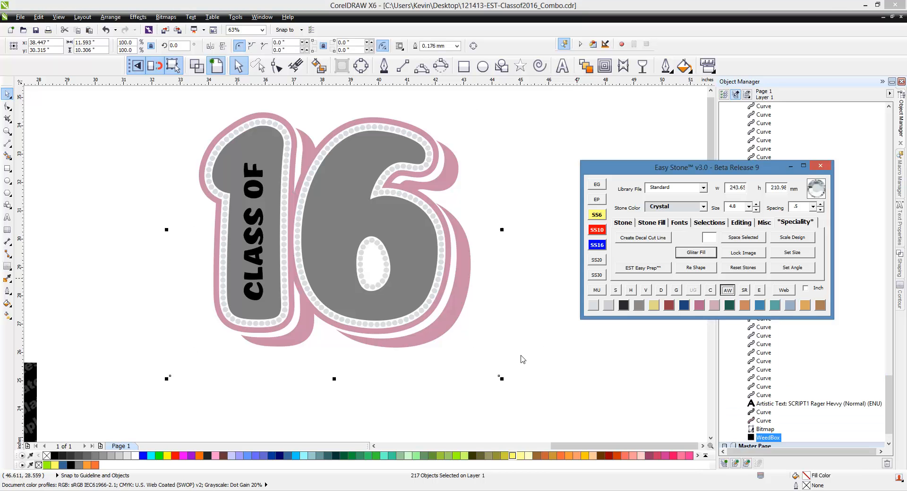
scroll(310, 309, down, 1)
scroll(310, 309, up, 1)
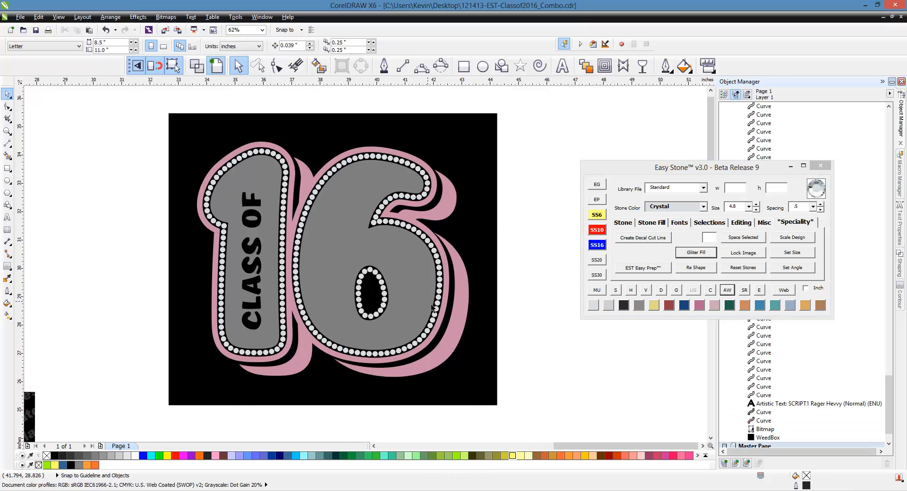
Apply the Green glitter fill to the welded pink contour and shadow shape
click(468, 301)
click(765, 224)
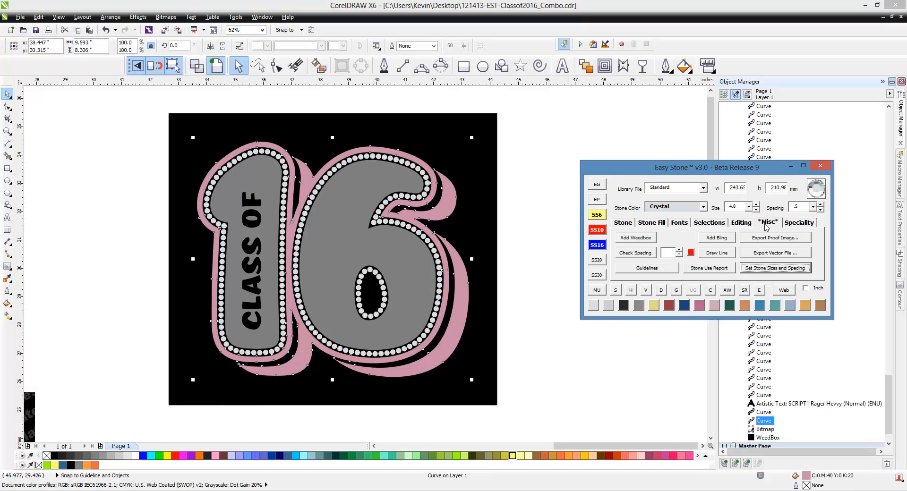
click(799, 222)
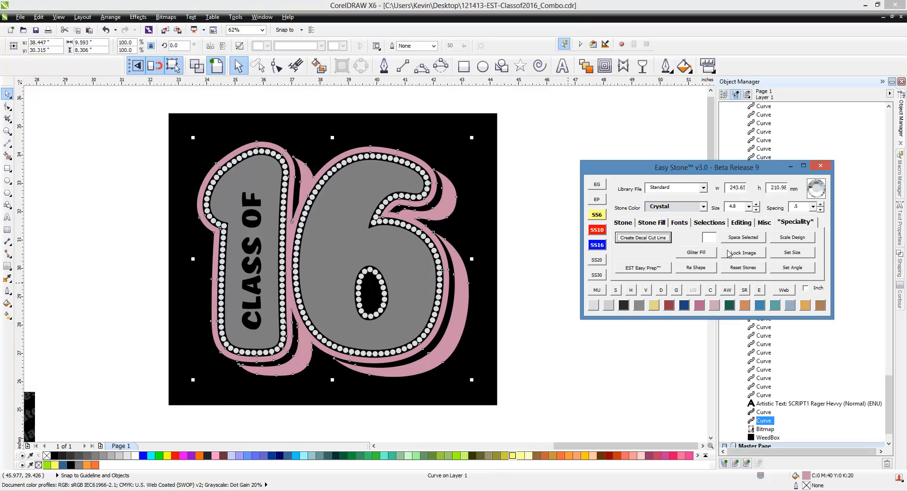
click(705, 258)
click(785, 191)
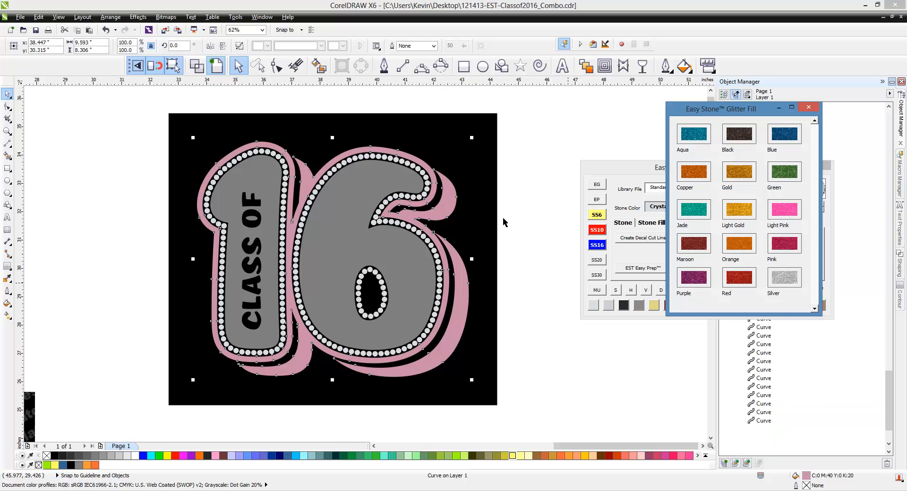
click(521, 219)
Apply the Silver glitter fill to the gray number shapes
click(349, 235)
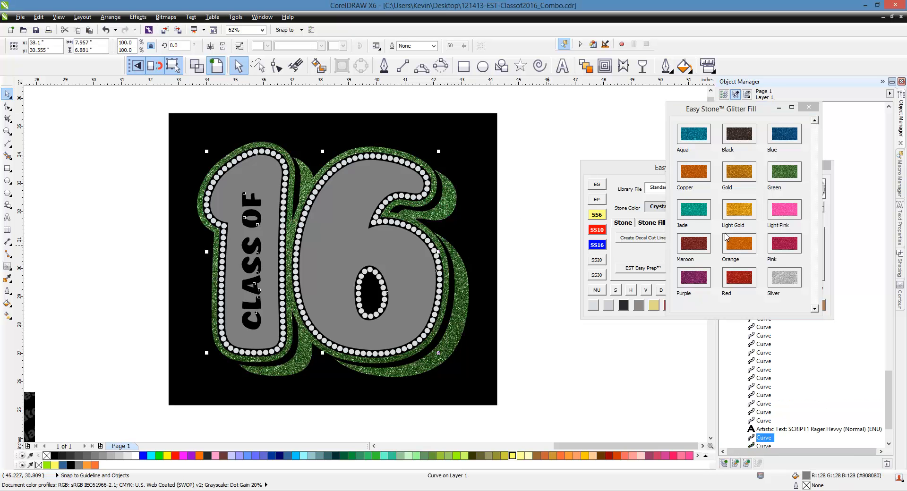
click(784, 277)
click(528, 129)
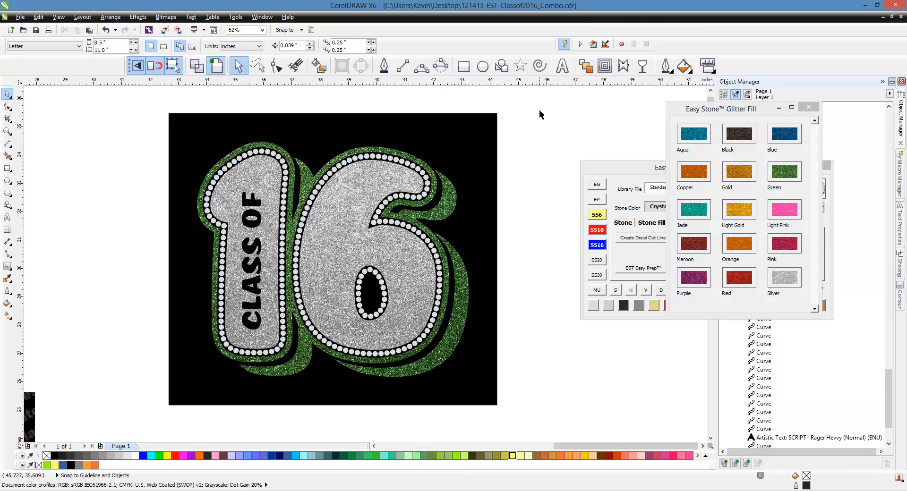
Create a watermarked mock-up of the whole design, labelled with the dimensions of the entire selection
drag(539, 105, 148, 419)
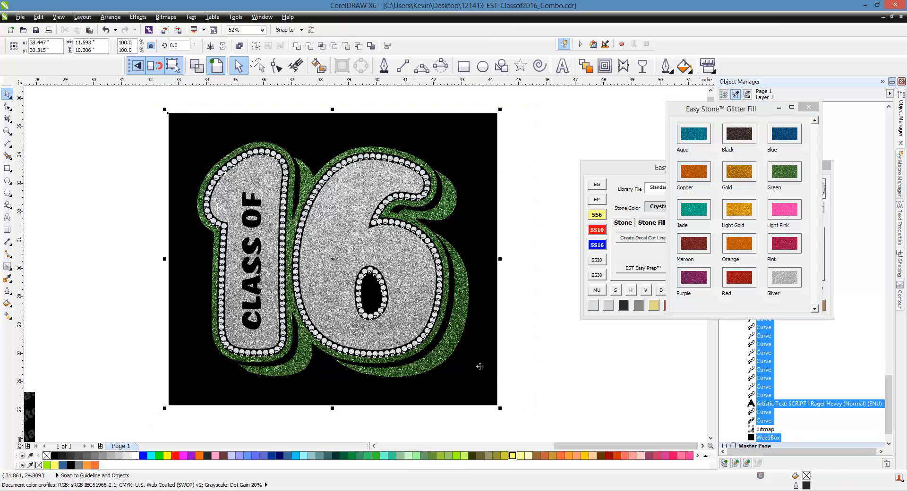
click(597, 290)
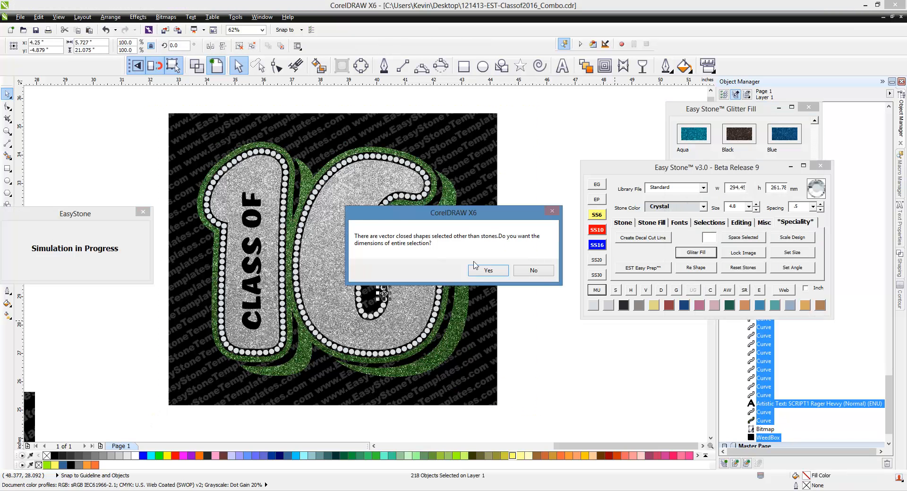
click(488, 271)
click(541, 298)
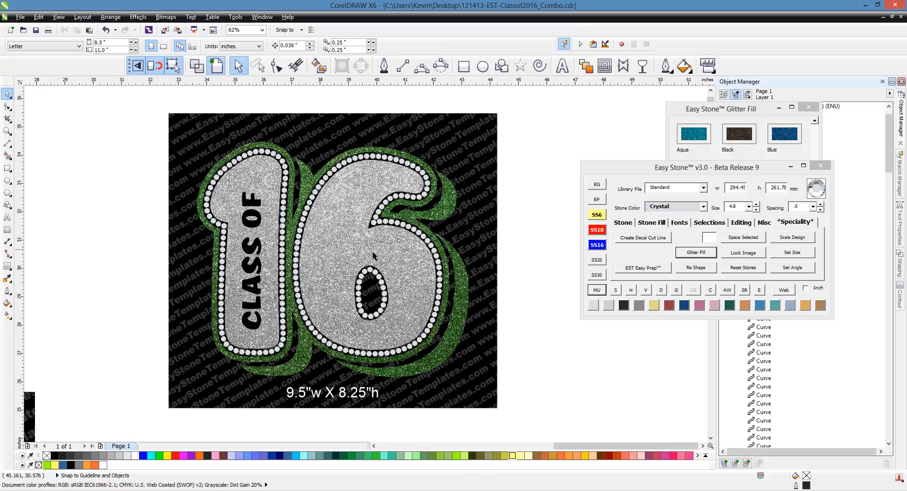
scroll(312, 229, up, 2)
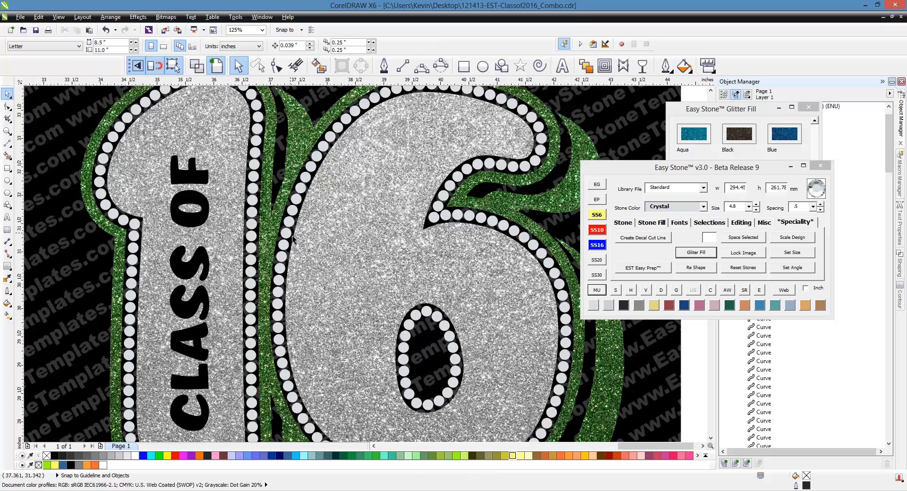
scroll(307, 230, down, 2)
Set the rhinestones to the Crystal colour and run the stone simulation on them
drag(426, 219, 154, 376)
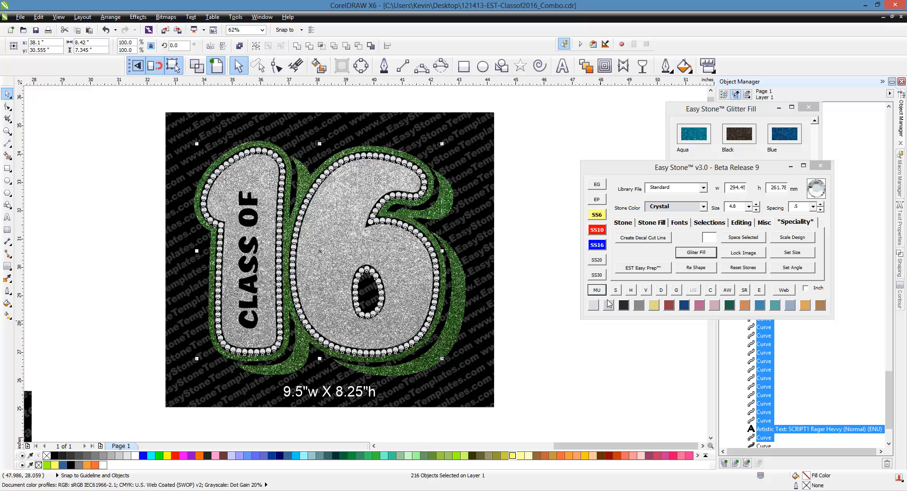
click(594, 306)
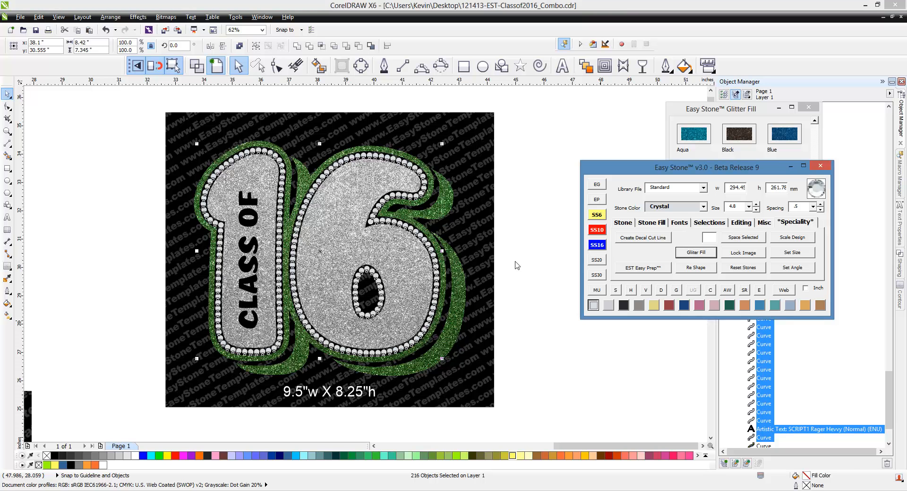
click(506, 233)
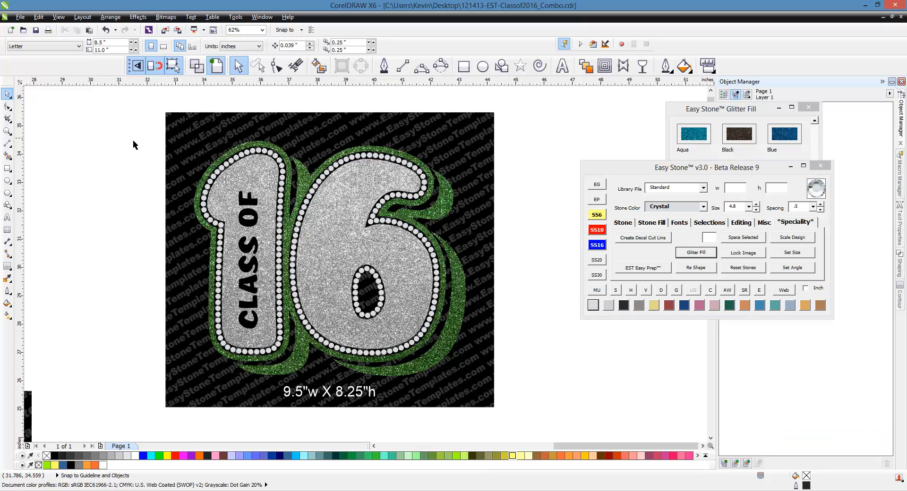
drag(133, 140, 501, 370)
click(615, 291)
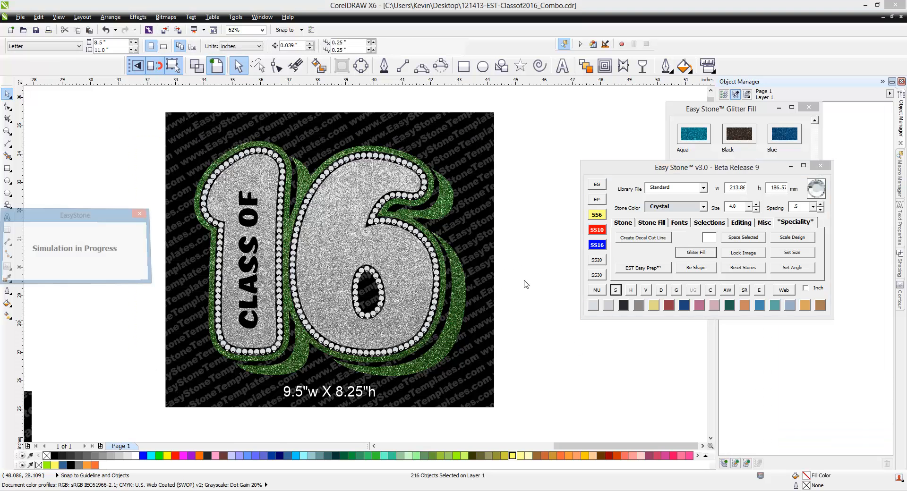
click(468, 268)
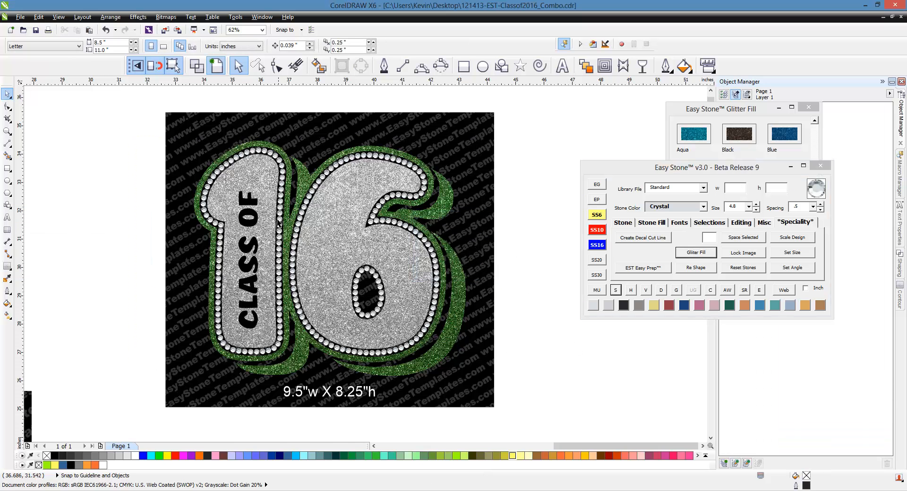
scroll(279, 207, up, 2)
scroll(262, 230, down, 2)
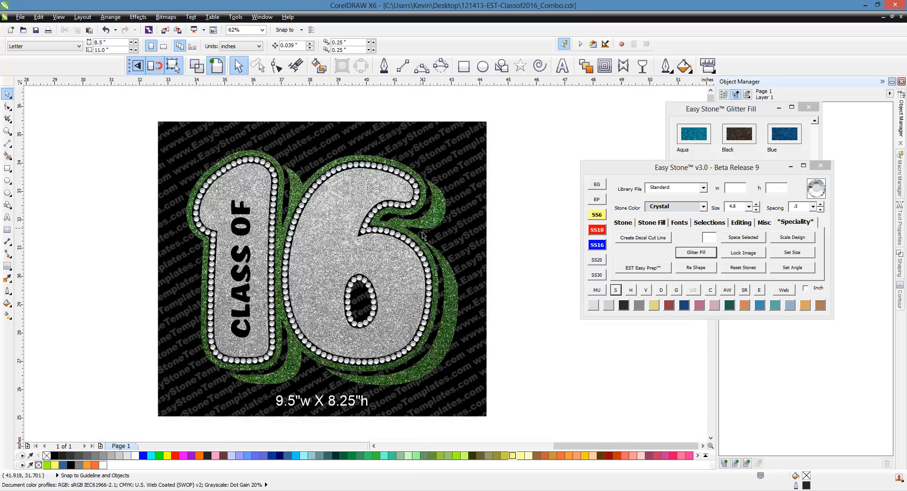
Move the 9.5"w X 8.25"h mock-up beside the 10"w X 8.5"h one and enlarge it to about 17.9" wide for comparison
drag(276, 166, 488, 341)
drag(398, 246, 369, 350)
scroll(476, 188, down, 1)
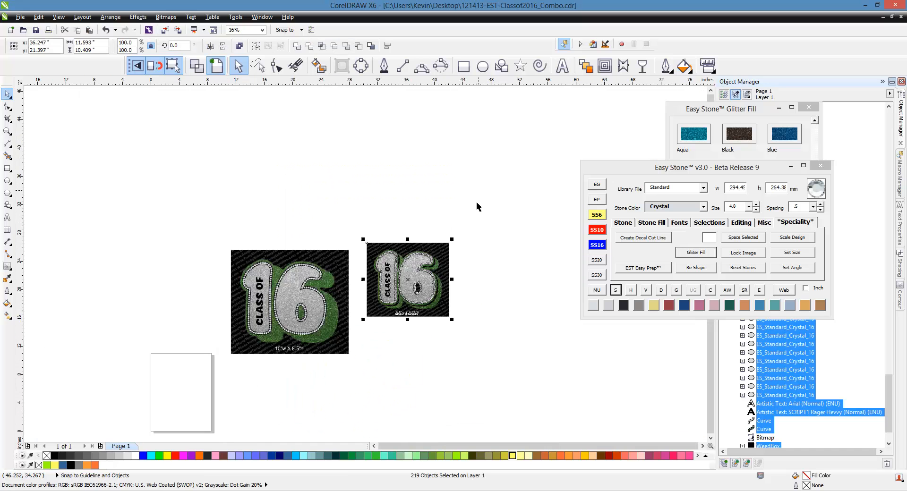
scroll(386, 283, up, 1)
drag(522, 365, 611, 444)
drag(453, 280, 438, 281)
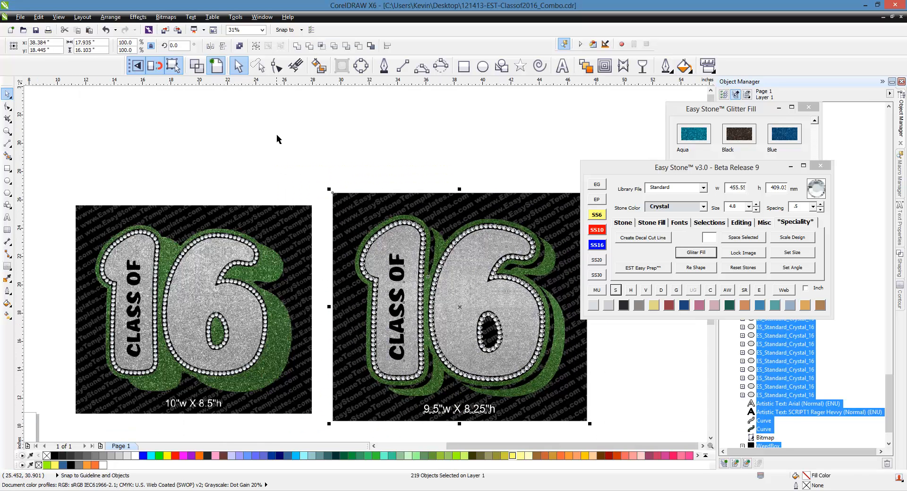
click(277, 136)
scroll(265, 151, down, 1)
scroll(115, 226, up, 1)
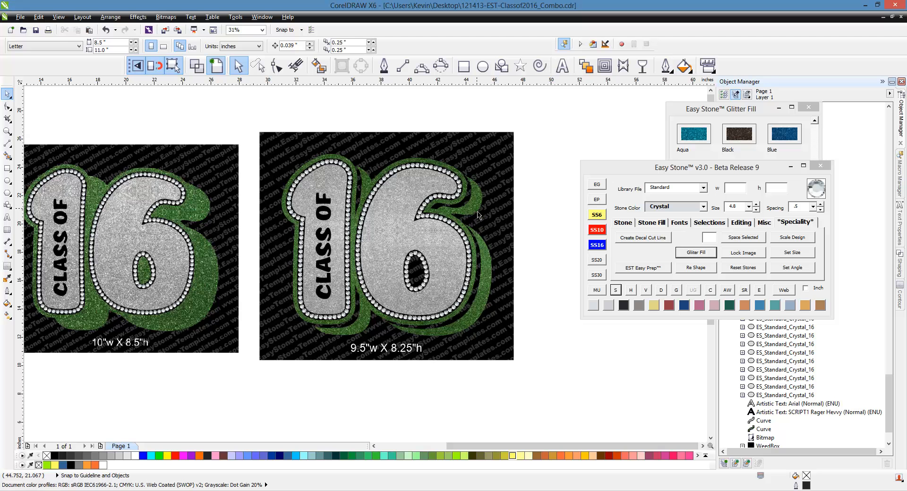
Undo the mock-up's enlargement and move, along with the rhinestone simulation
key(ctrl+z)
key(ctrl+z)
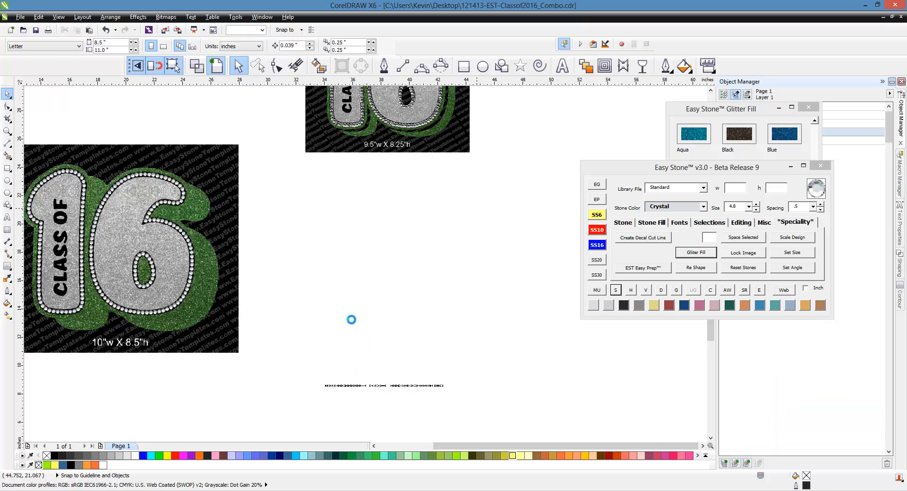
scroll(344, 321, down, 2)
scroll(352, 257, up, 3)
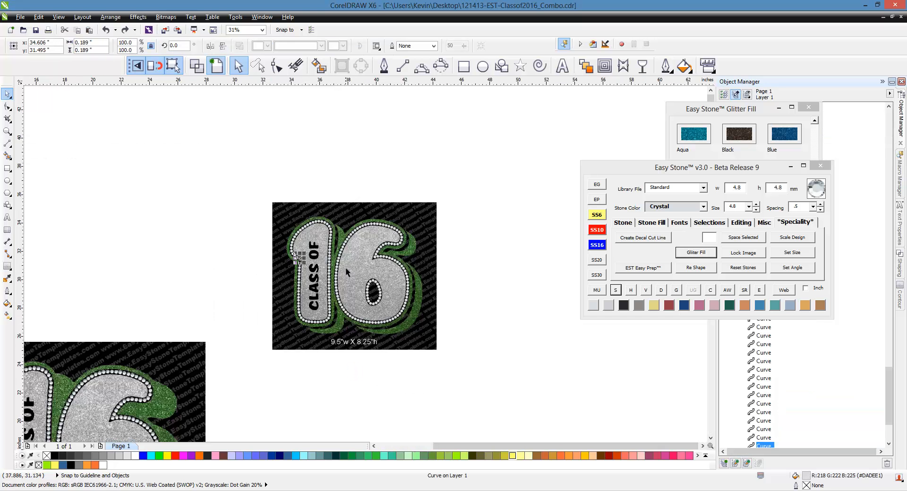
Undo the mock-up, glitter fills, weedbox and weld, back to the separate orange shadow and pink contour
click(144, 217)
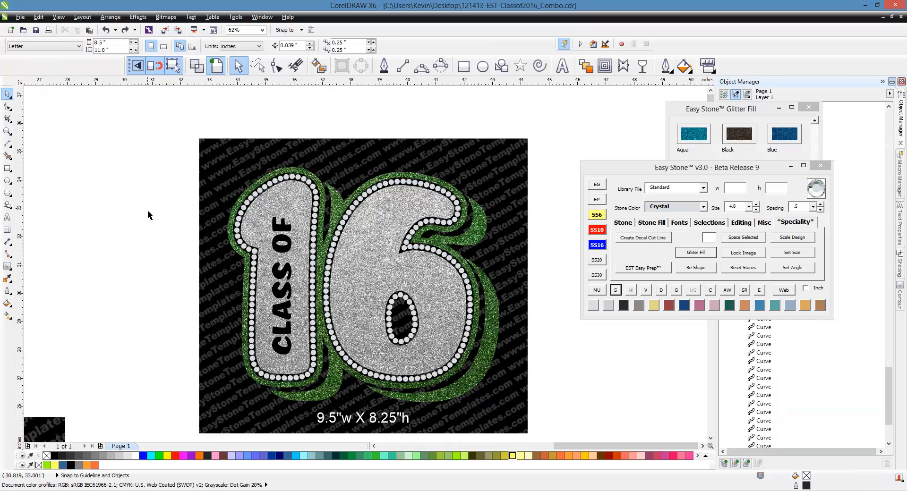
key(ctrl+z)
key(ctrl+z)
key(ctrl+z)
key(ctrl+z)
key(ctrl+z)
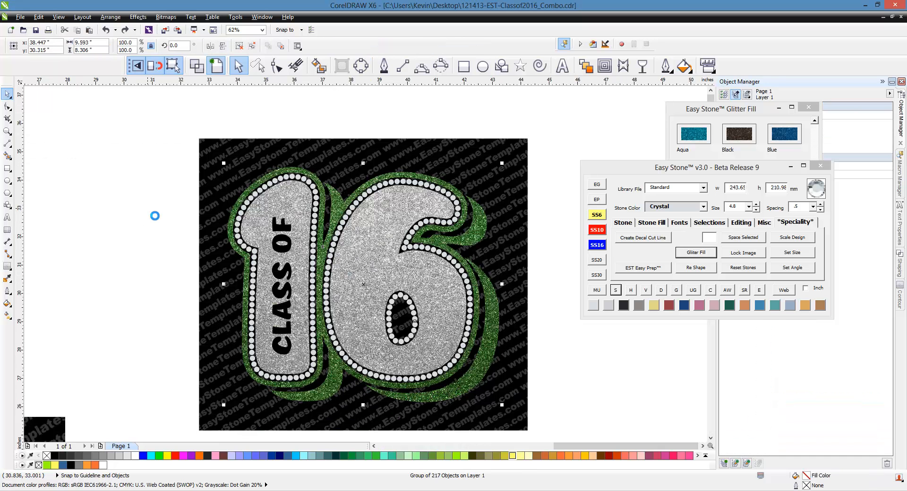
key(ctrl+z)
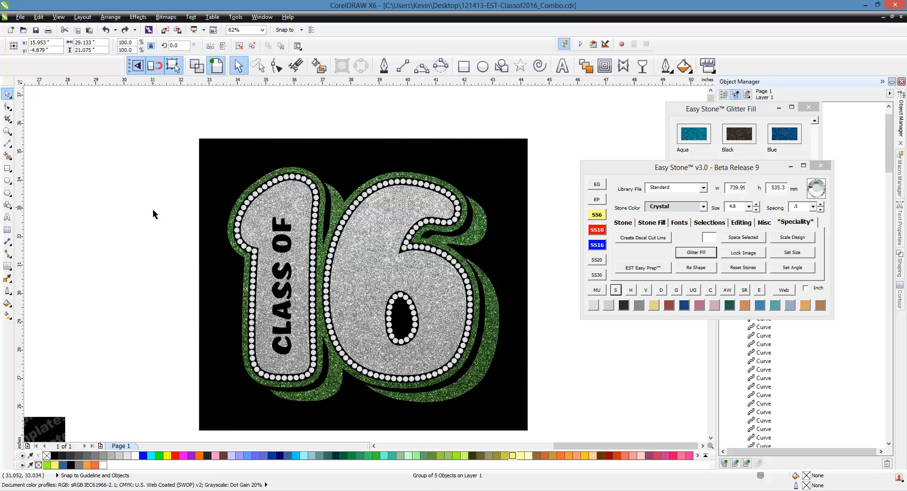
key(ctrl+z)
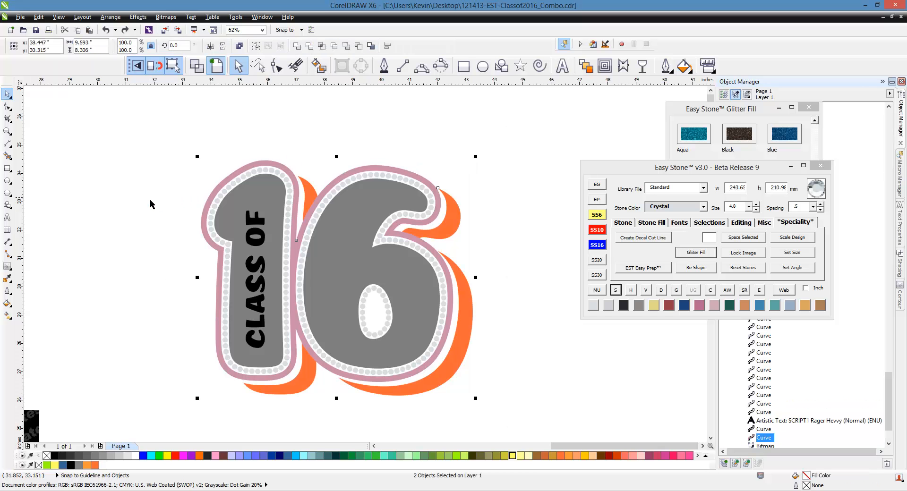
Add a black weedbox behind the whole design, keeping the orange shadow separate from the pink contour
click(504, 266)
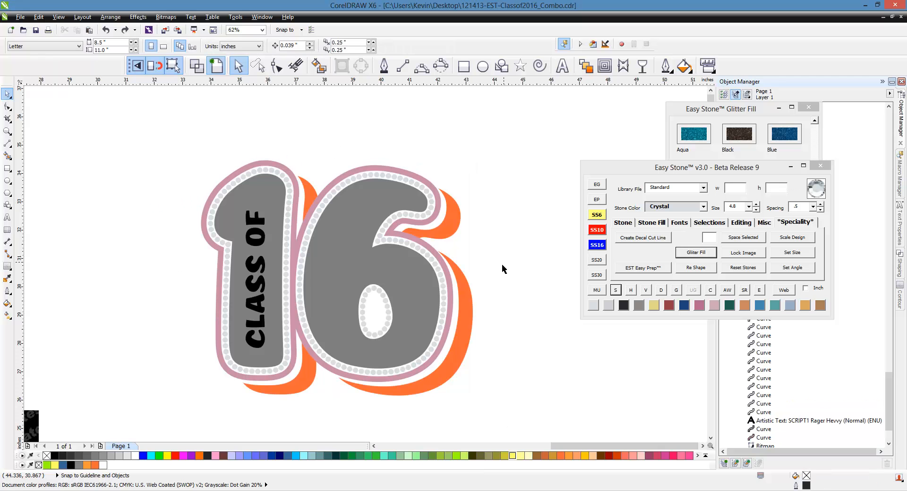
click(475, 303)
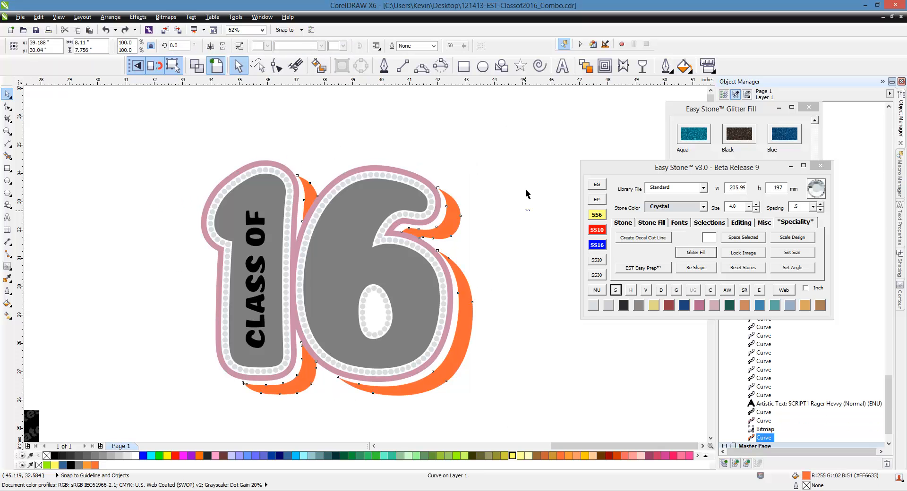
drag(520, 122, 148, 440)
click(728, 290)
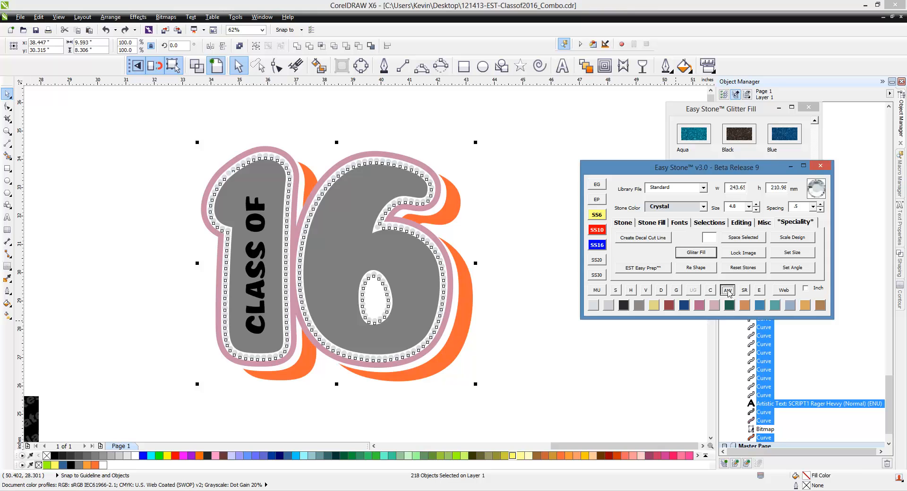
click(542, 253)
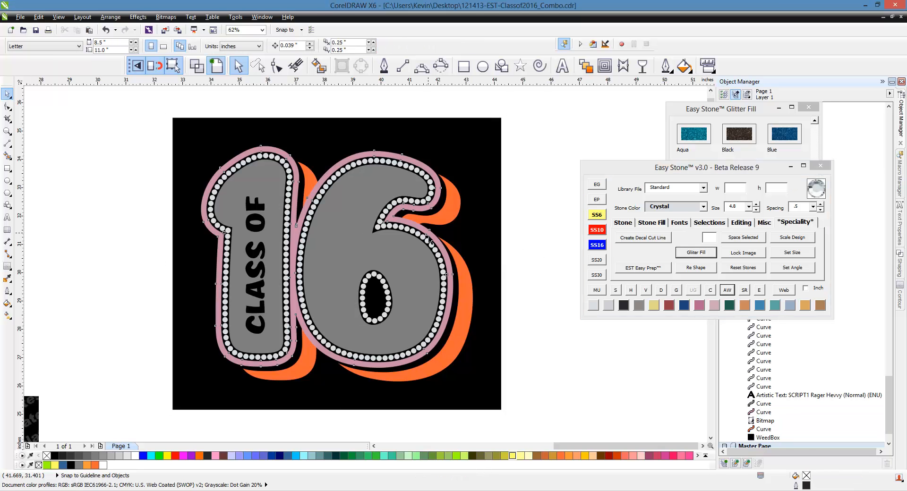
Fill the pink contour with Green glitter and the grey 16 digits with Silver glitter
click(430, 240)
click(751, 123)
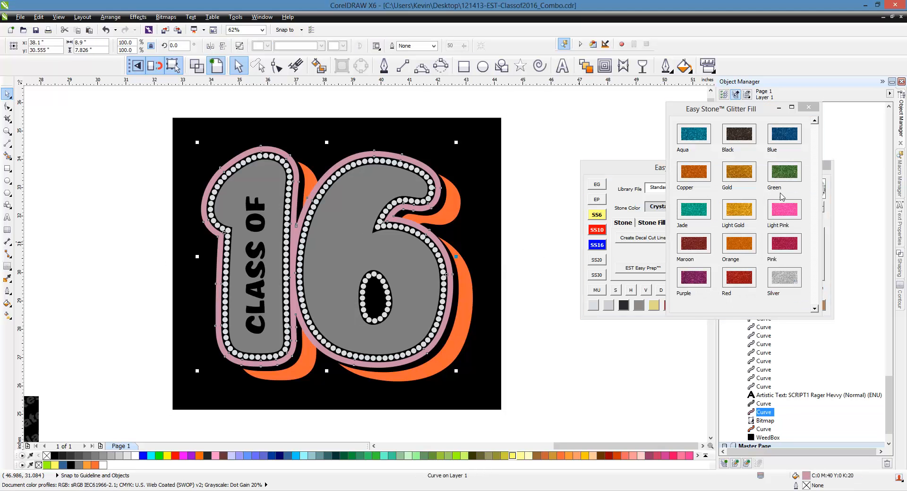
click(783, 179)
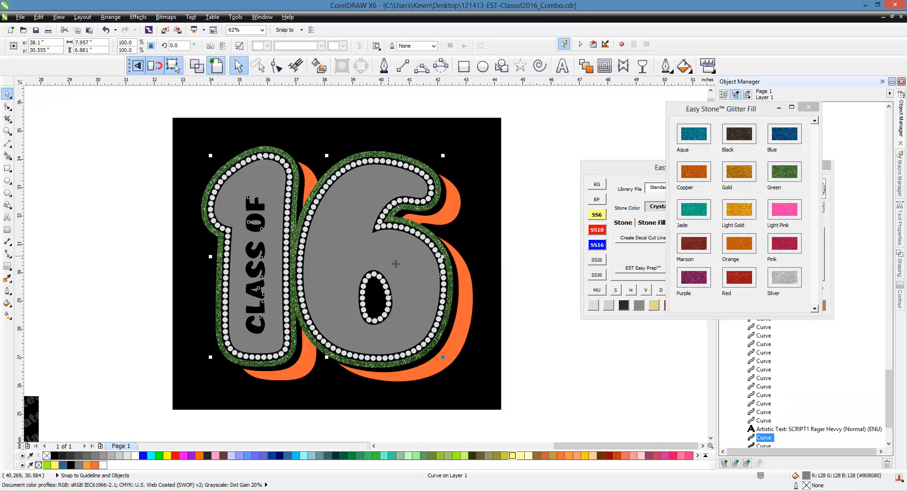
click(784, 278)
click(542, 263)
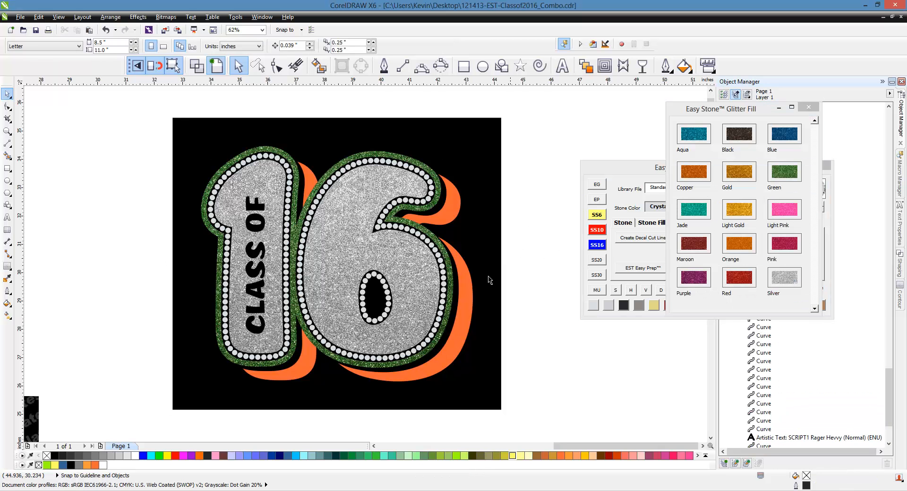
Fill the orange shadow behind the 16 with Silver glitter
click(469, 289)
click(767, 289)
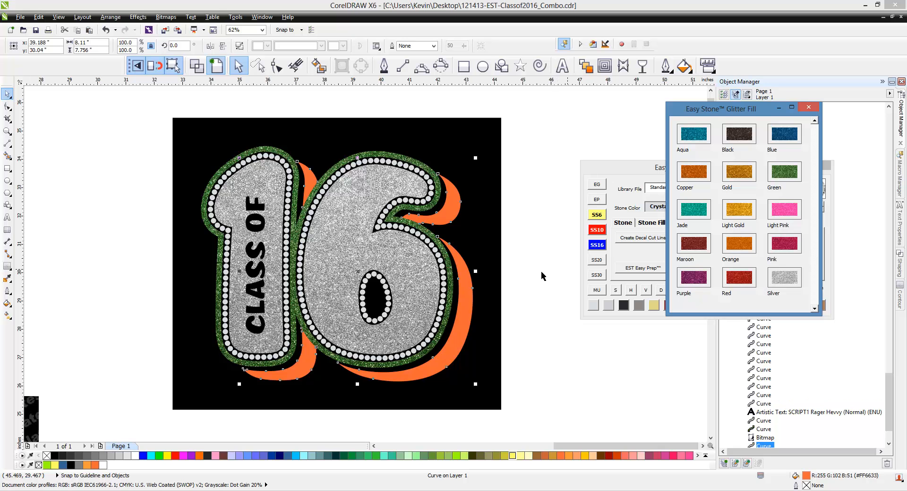
click(528, 271)
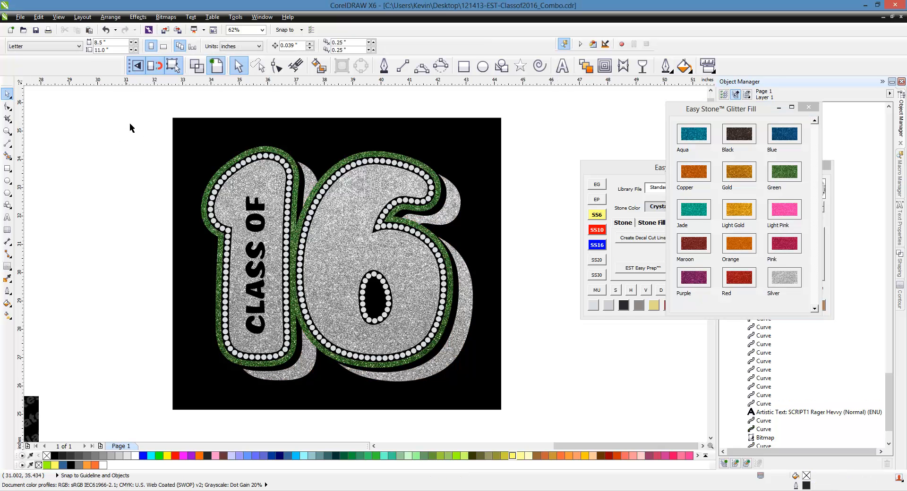
Select the whole design including its black background and apply the realistic Crystal rhinestone simulation to its stones
drag(137, 140, 536, 395)
click(588, 319)
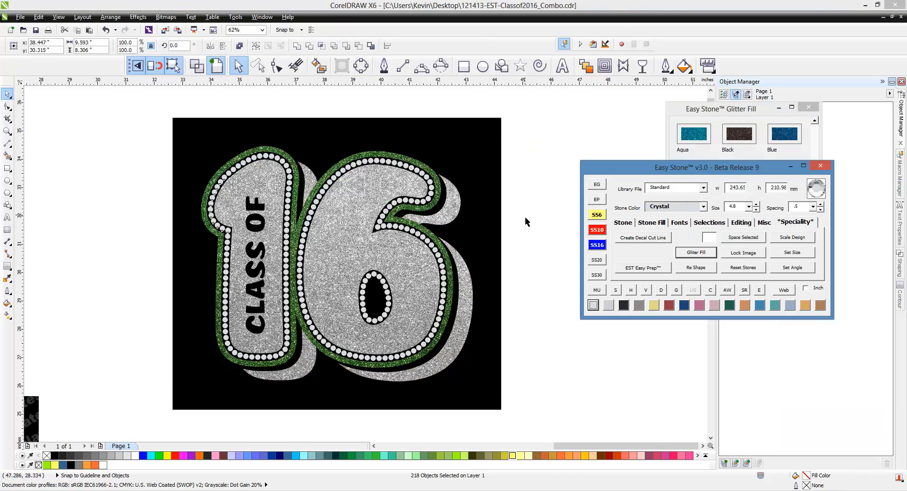
drag(514, 139, 142, 424)
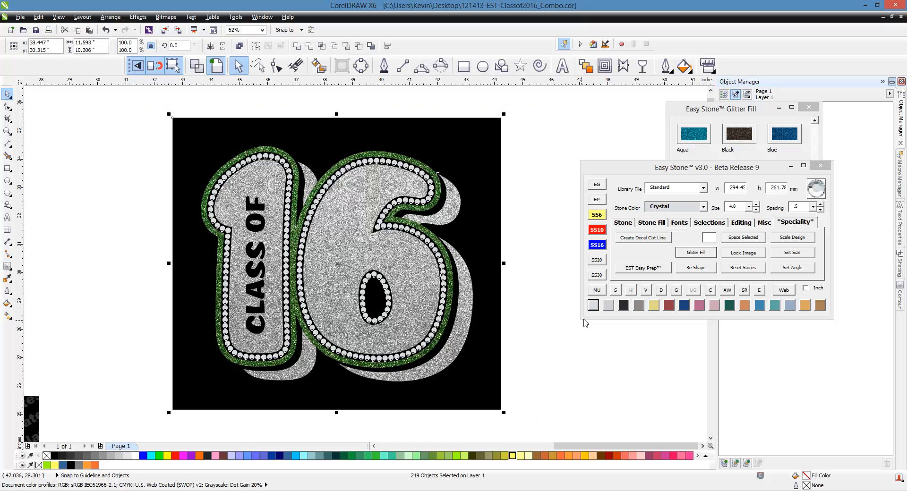
click(616, 290)
click(461, 267)
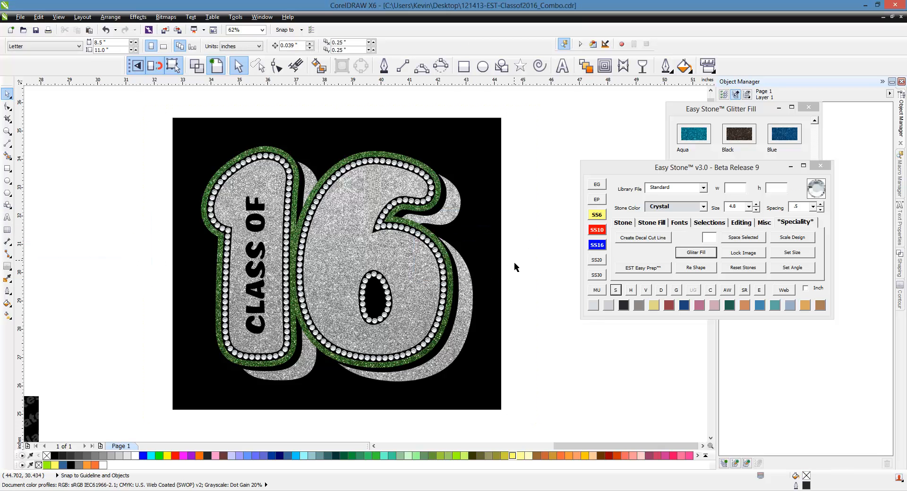
Move the black mock-up beside the 10"w X 8.5"h one and enlarge it to about 16.2" wide for comparison
scroll(201, 219, down, 3)
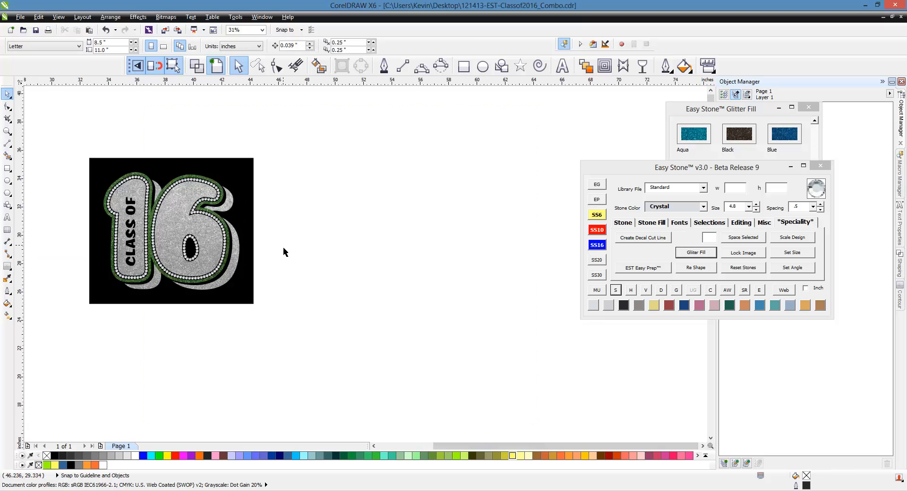
drag(254, 159, 359, 253)
drag(313, 231, 286, 334)
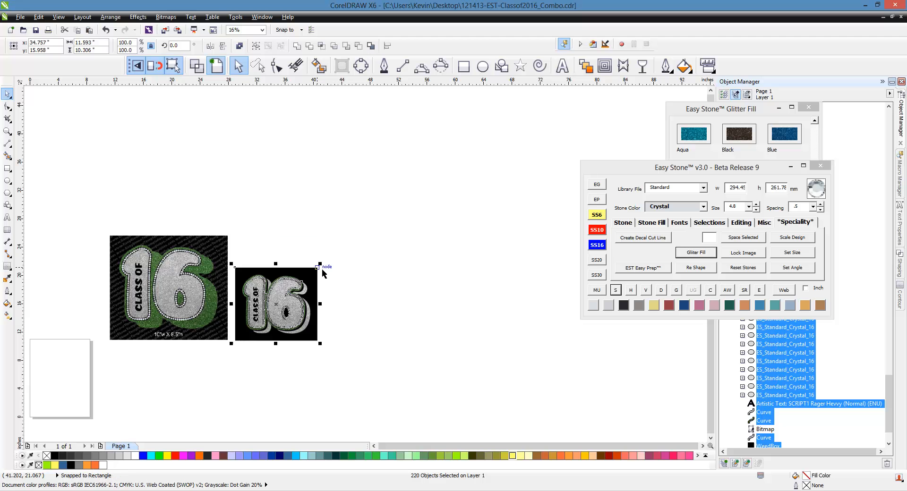
drag(326, 265, 360, 230)
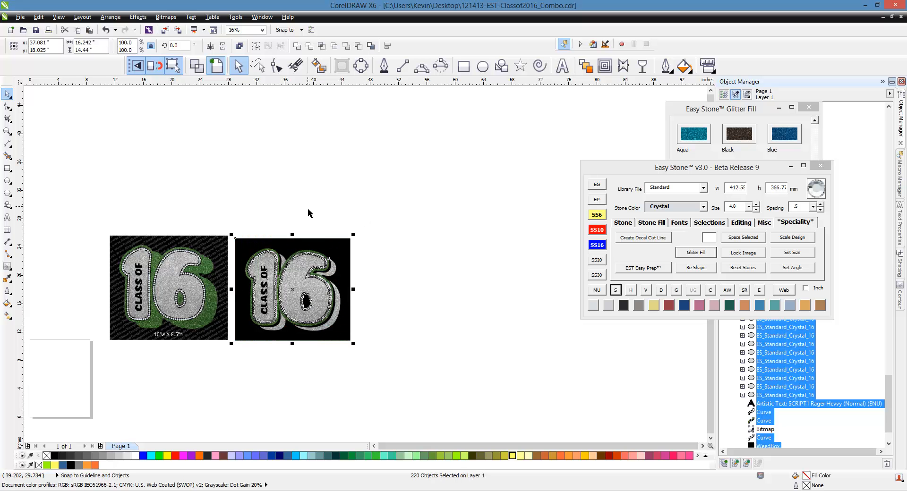
click(309, 211)
scroll(213, 305, up, 1)
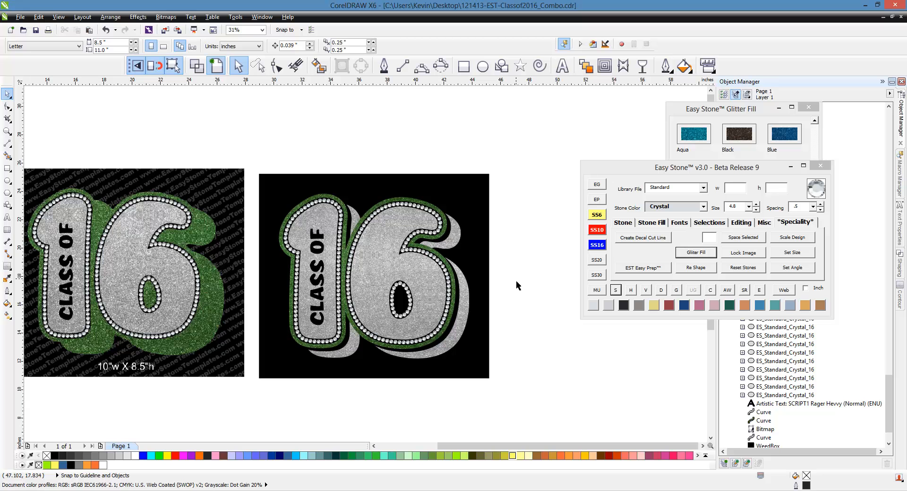
Fill the enlarged mock-up's silver shadow with Light Gold glitter
click(468, 309)
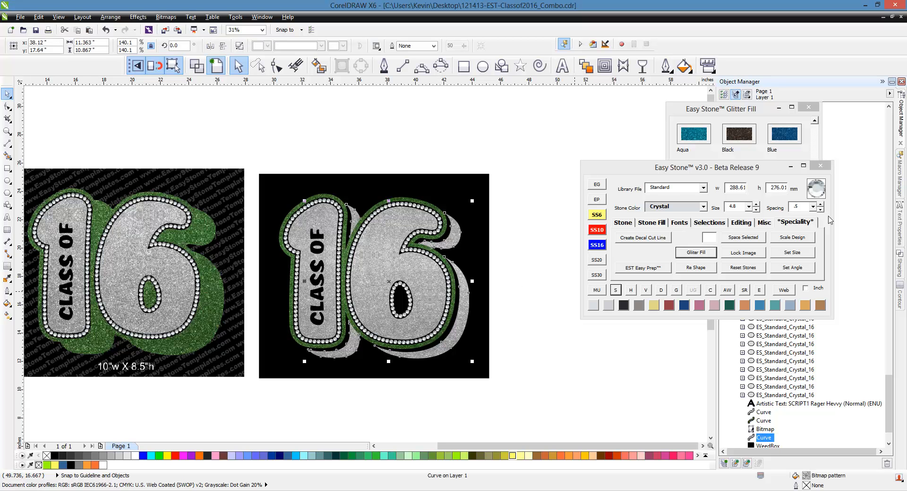
click(732, 118)
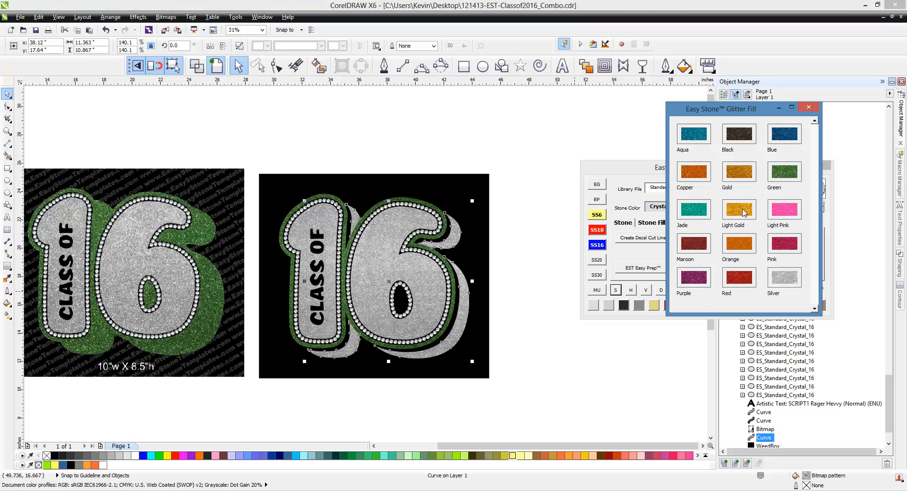
click(740, 211)
click(536, 275)
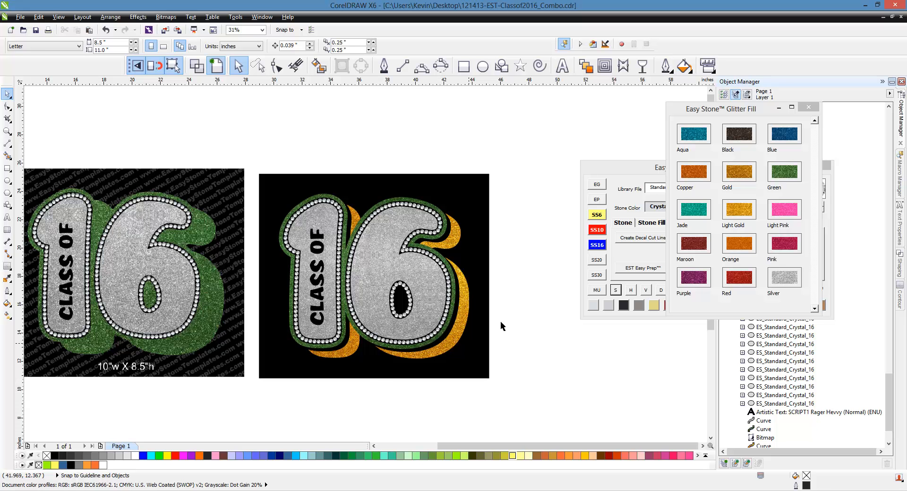
Change the enlarged mock-up's shadow to the Orange glitter fill
click(461, 312)
click(744, 249)
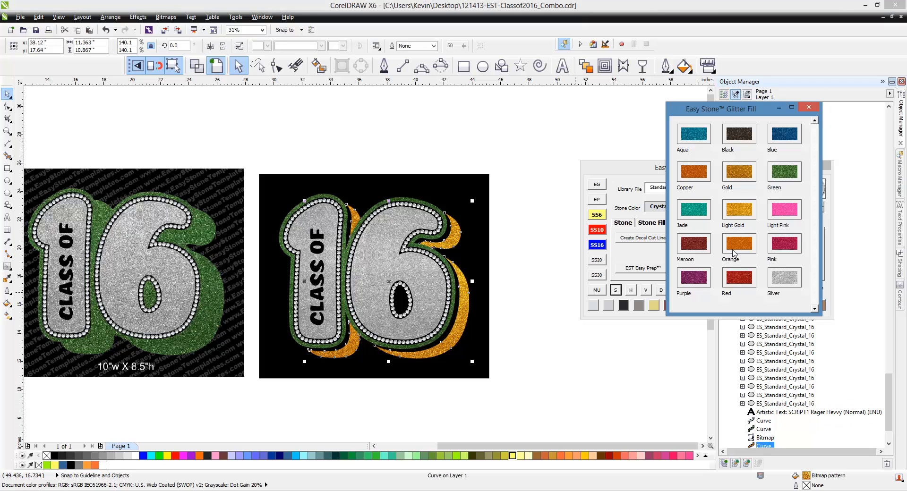
click(525, 336)
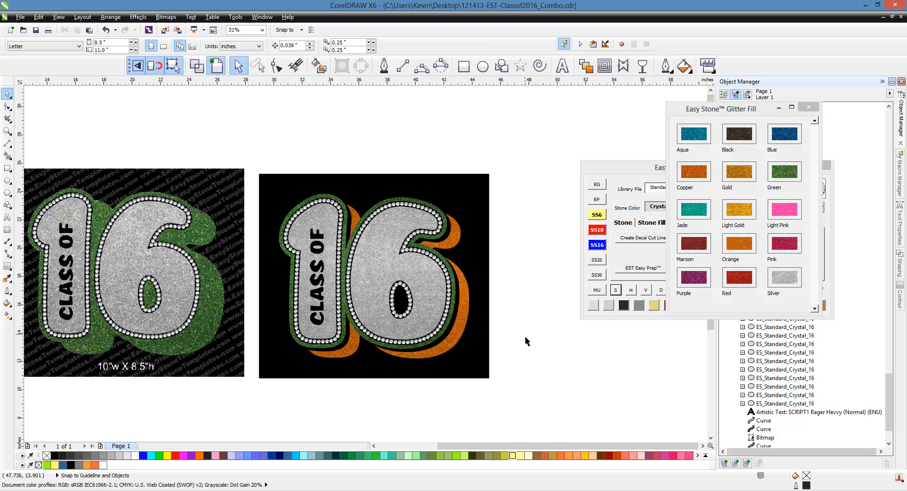